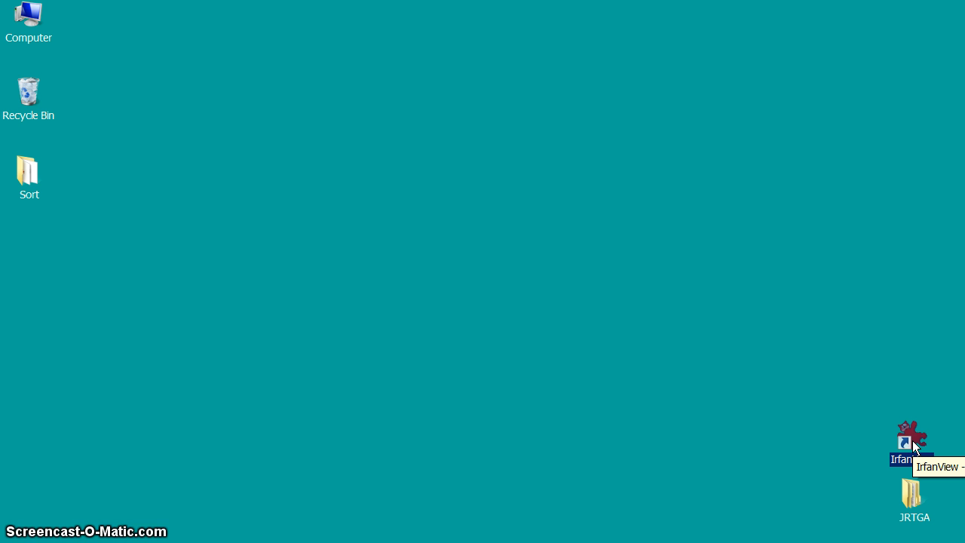
Launch IrfanView from the desktop and open the Acquire/Batch scanning setup, moving both windows fully into view.
left_click(898, 441)
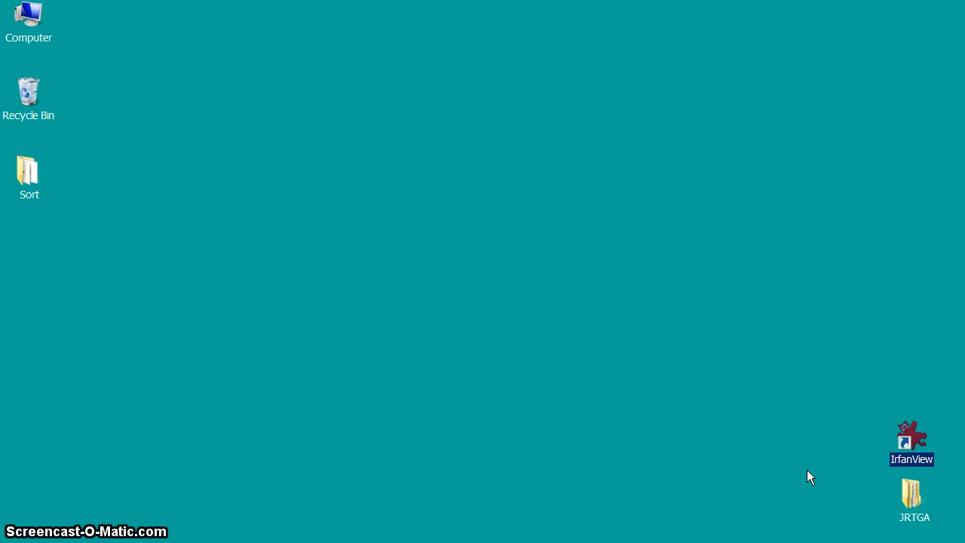
double_click(909, 460)
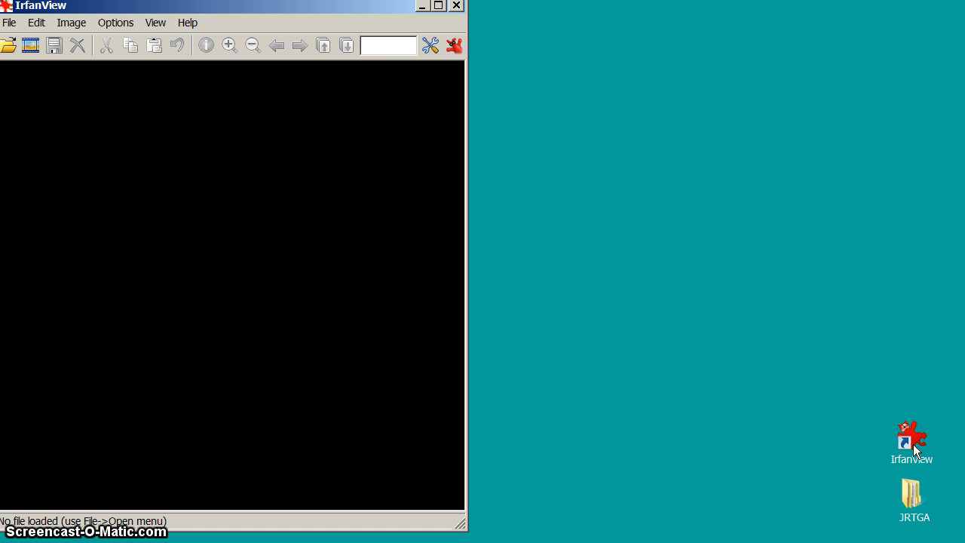
mouse_move(189, 12)
left_mouse_down()
mouse_move(207, 12)
mouse_move(196, 20)
left_mouse_up()
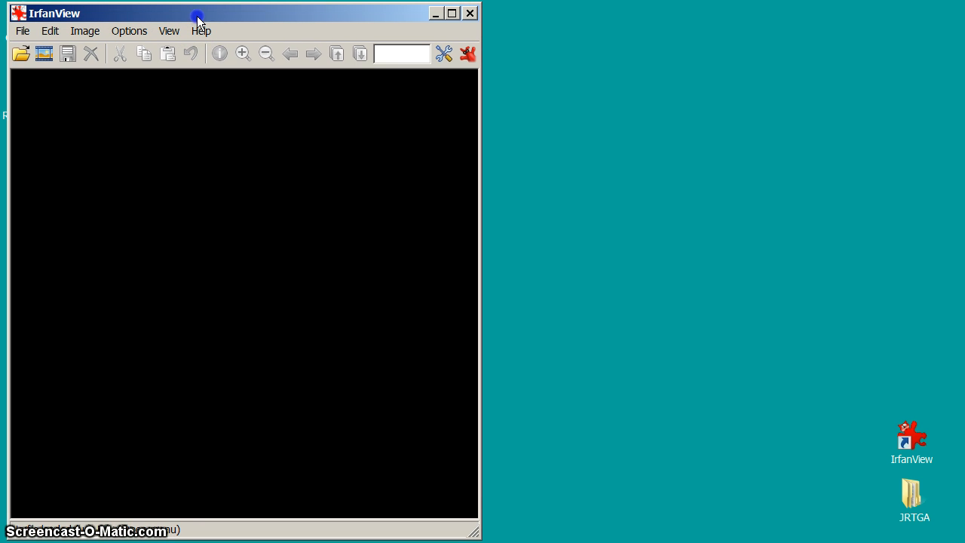
left_click(21, 31)
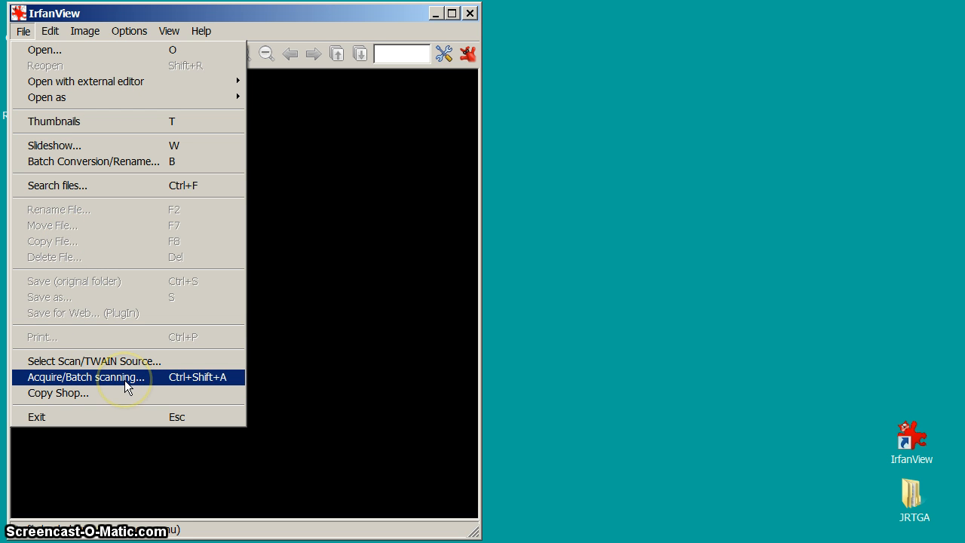
left_click(172, 380)
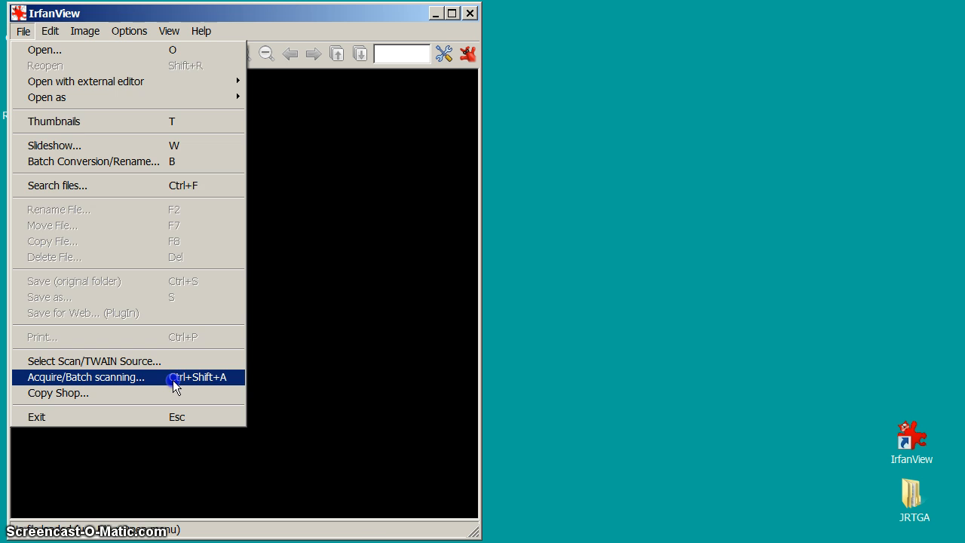
left_click_drag(518, 215, 466, 99)
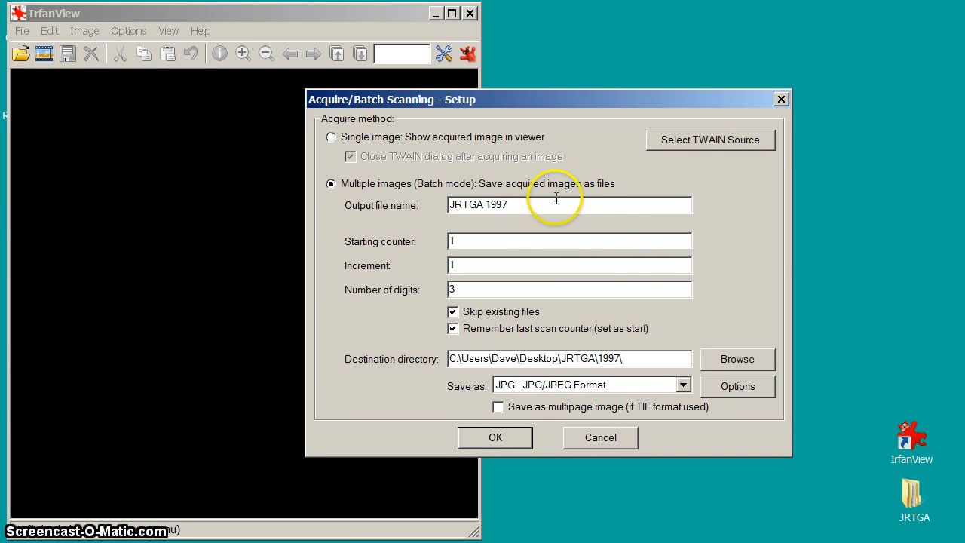
Change the batch output file name to "JRTGA 1997 -", leaving the counter settings and Skip existing files as they are.
left_click_drag(528, 204, 396, 202)
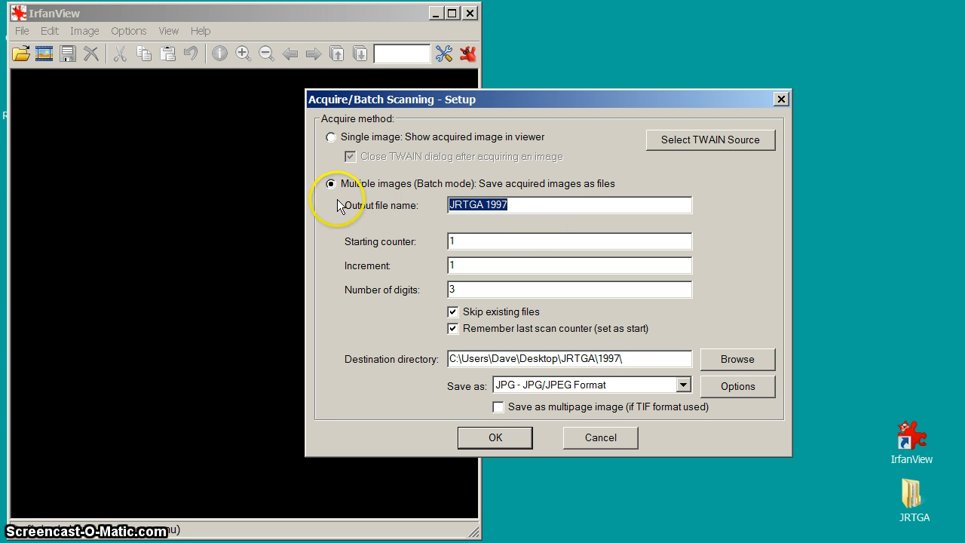
left_click(524, 204)
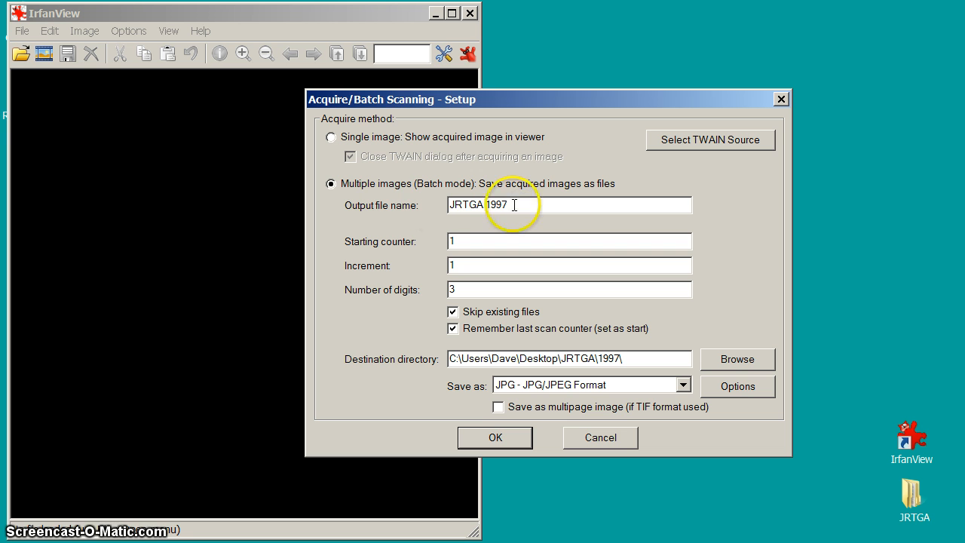
left_click(493, 205)
double_click(492, 205)
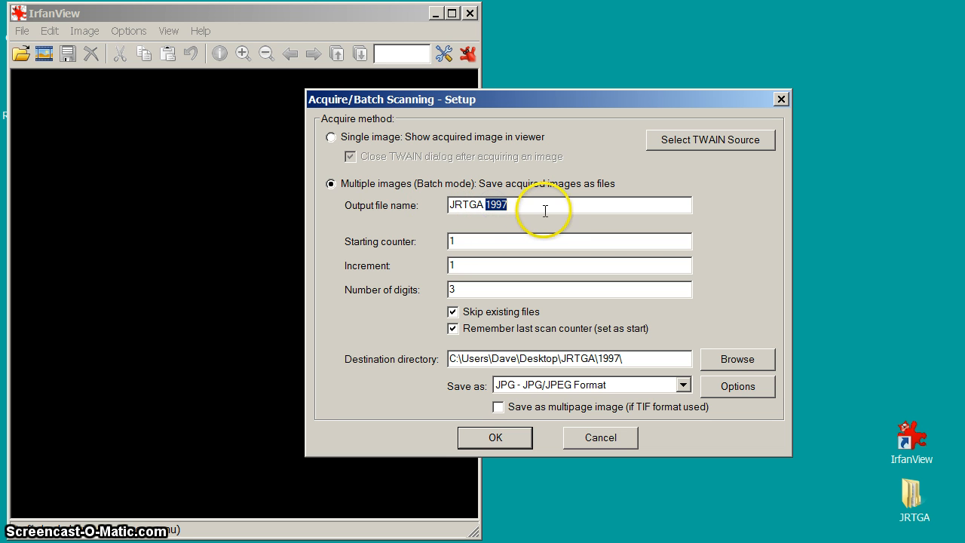
left_click(540, 207)
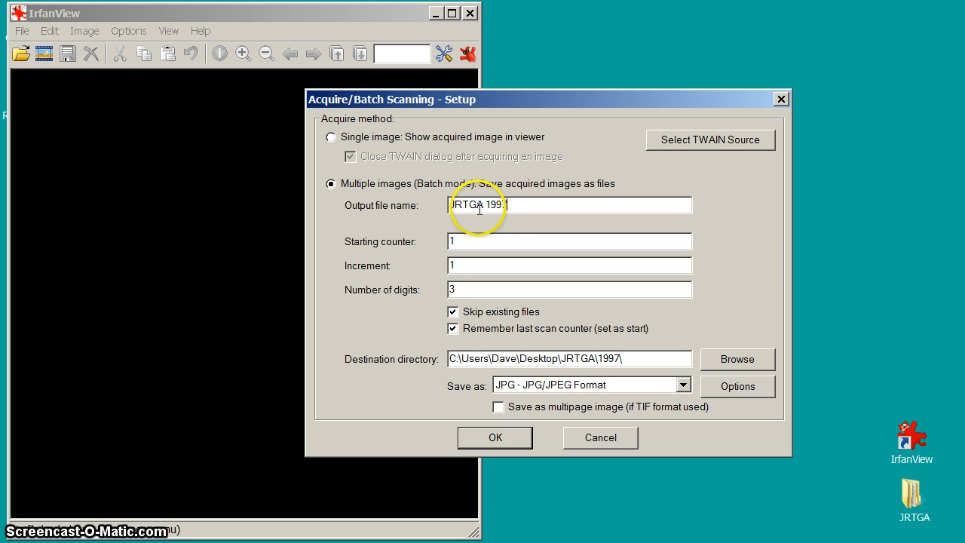
left_click(530, 202)
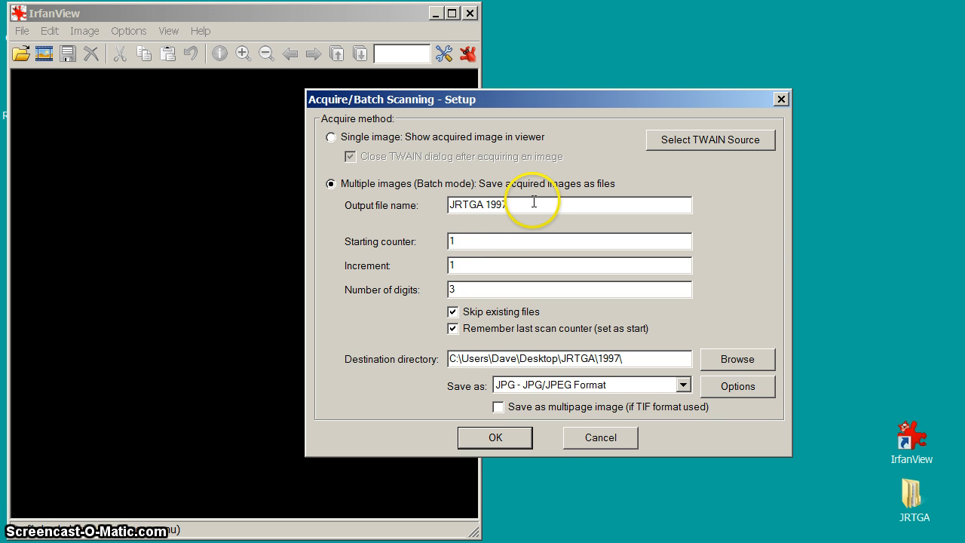
left_click(473, 240)
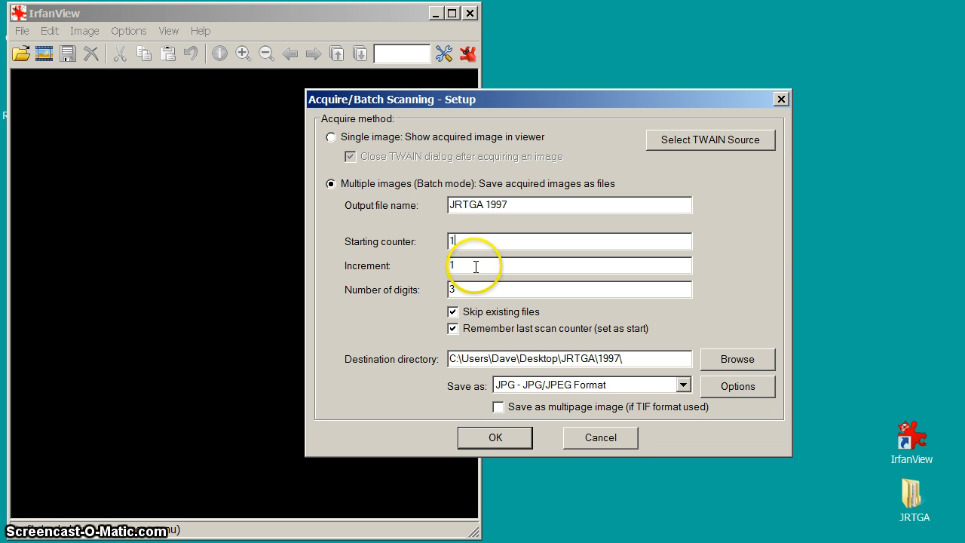
left_click(474, 266)
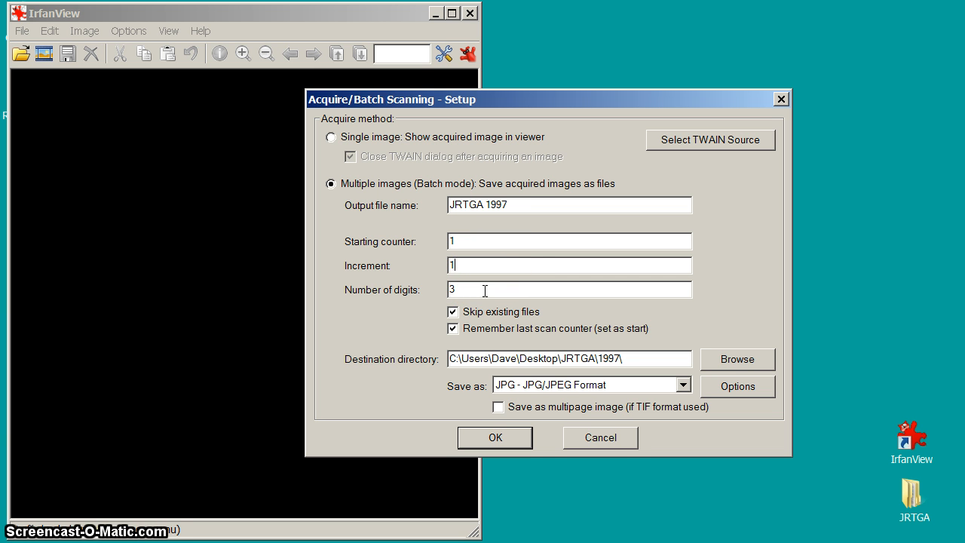
left_click(520, 205)
left_click(452, 311)
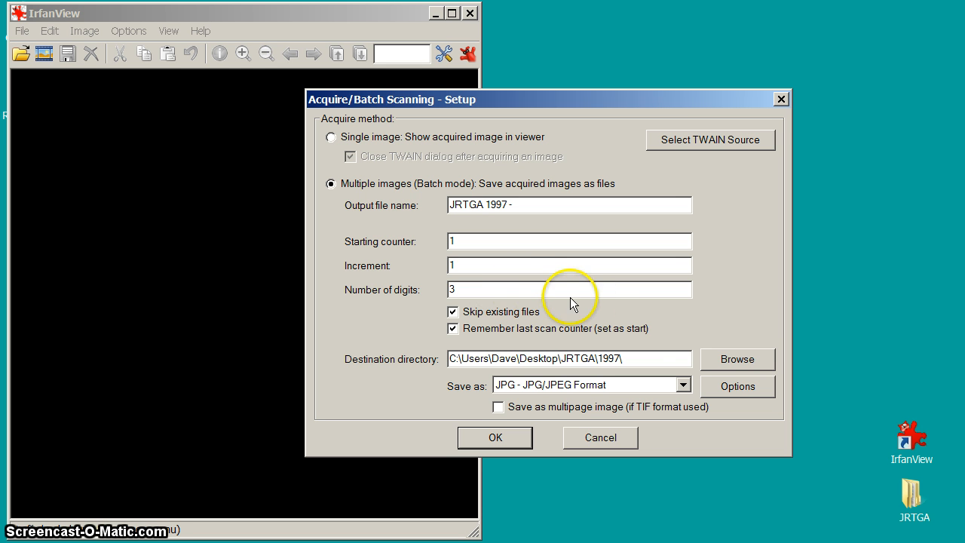
Select the EPSON NX420/SX420/TX420/ME560 scanner as the TWAIN source.
left_click(694, 141)
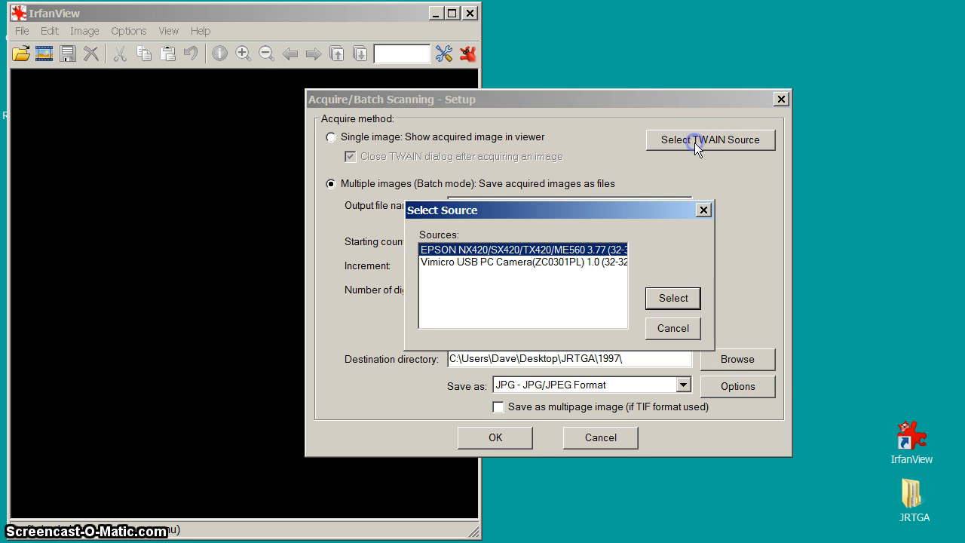
left_click(458, 251)
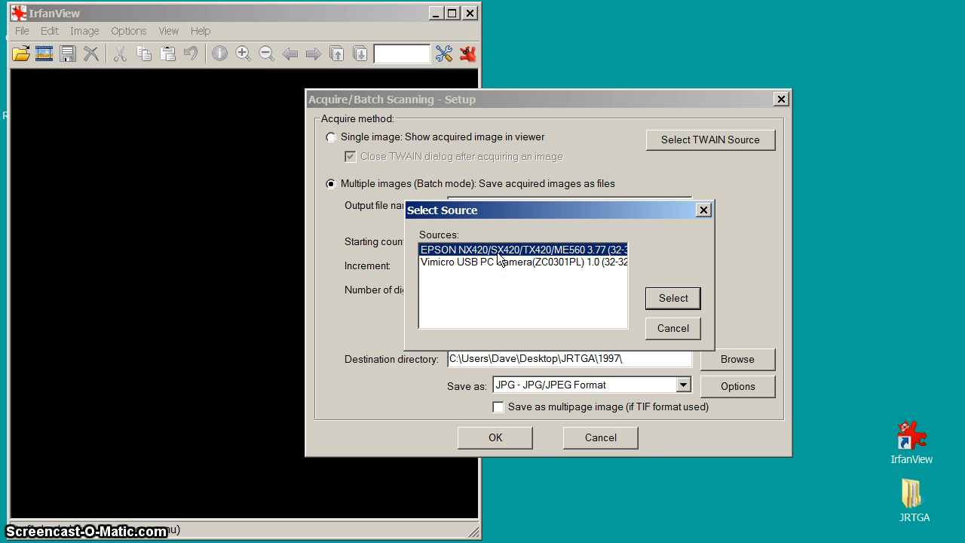
left_click(673, 299)
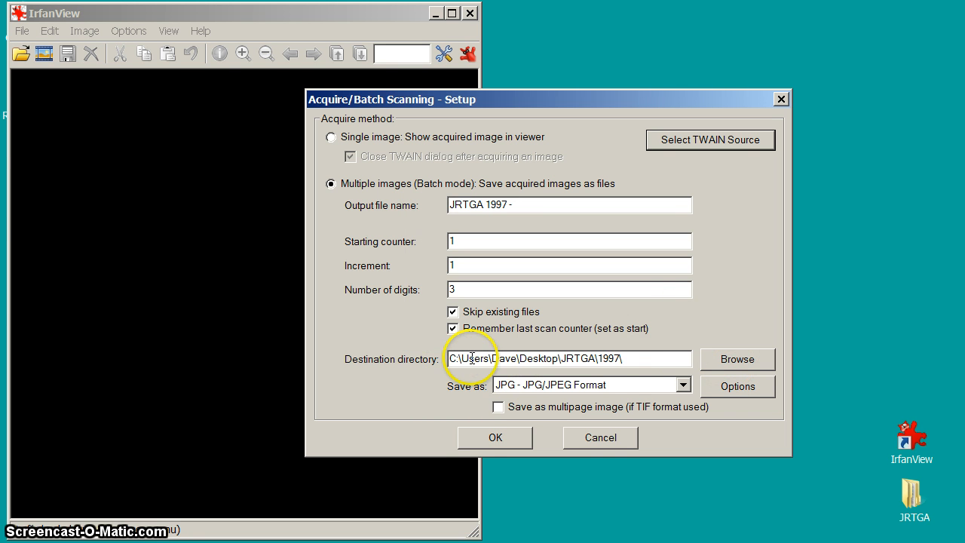
Choose the 1997 folder inside the desktop's JRTGA folder as the destination directory for the scans.
left_click(733, 360)
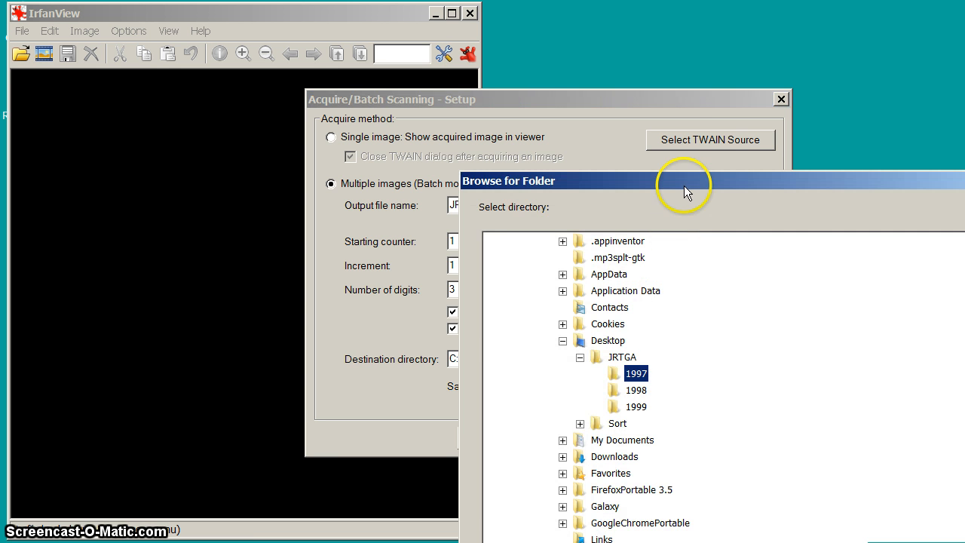
left_click_drag(612, 143, 498, 44)
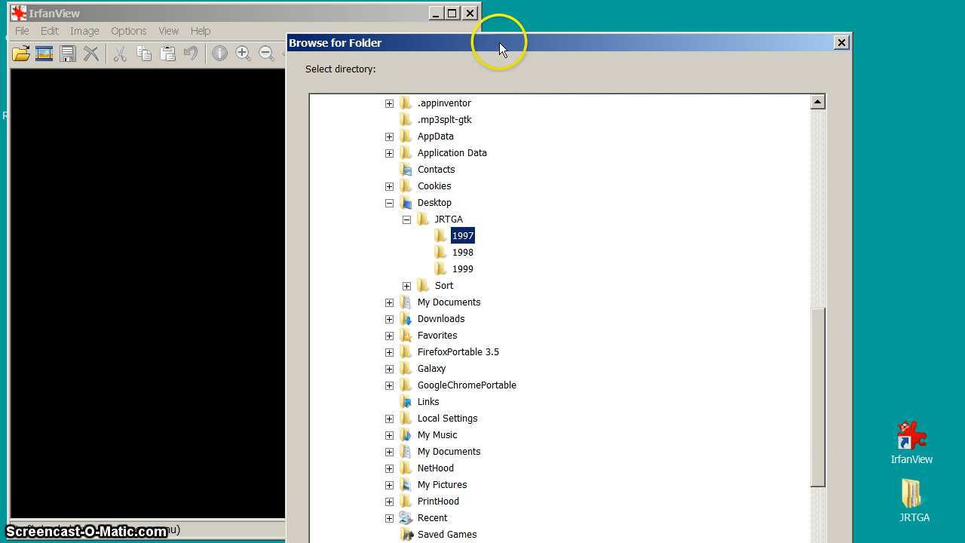
left_click_drag(499, 42, 471, 19)
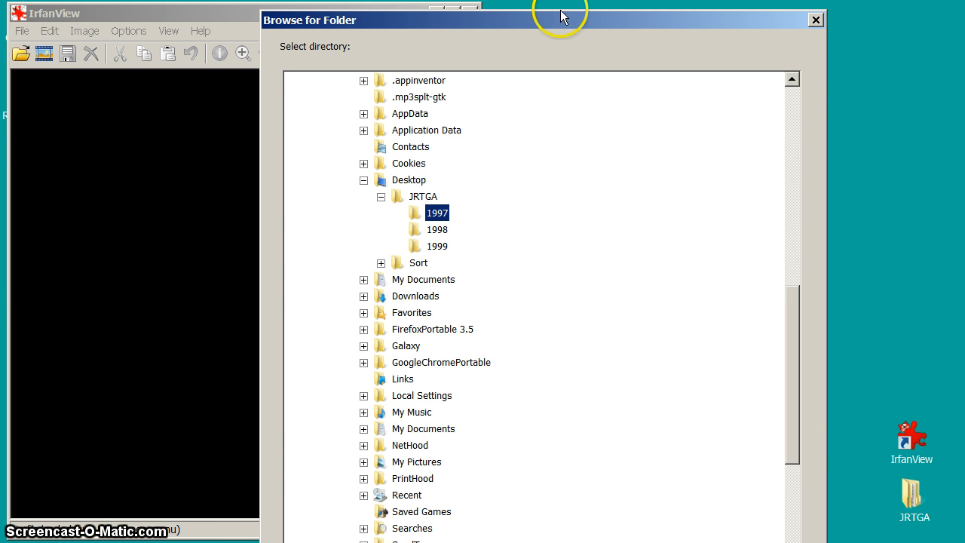
left_click_drag(561, 15, 514, 0)
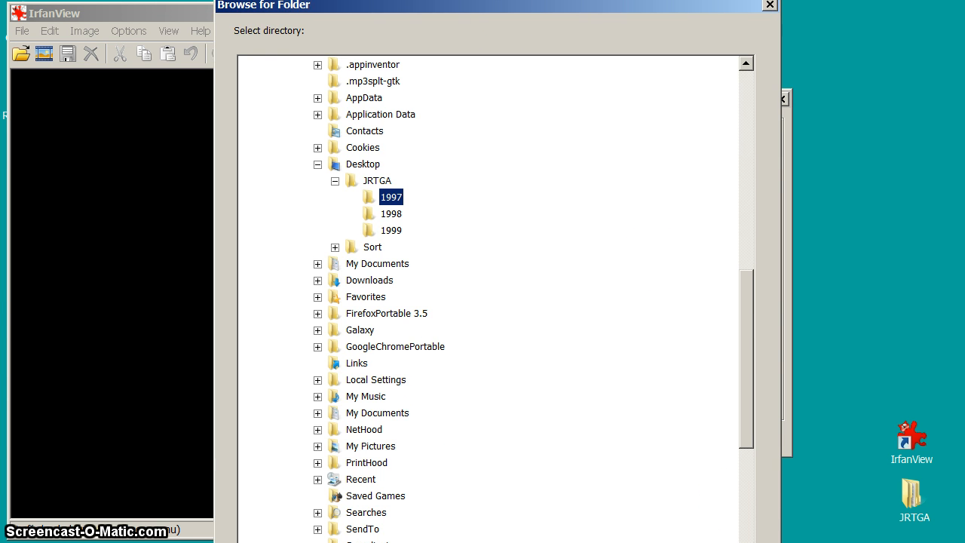
key("Return")
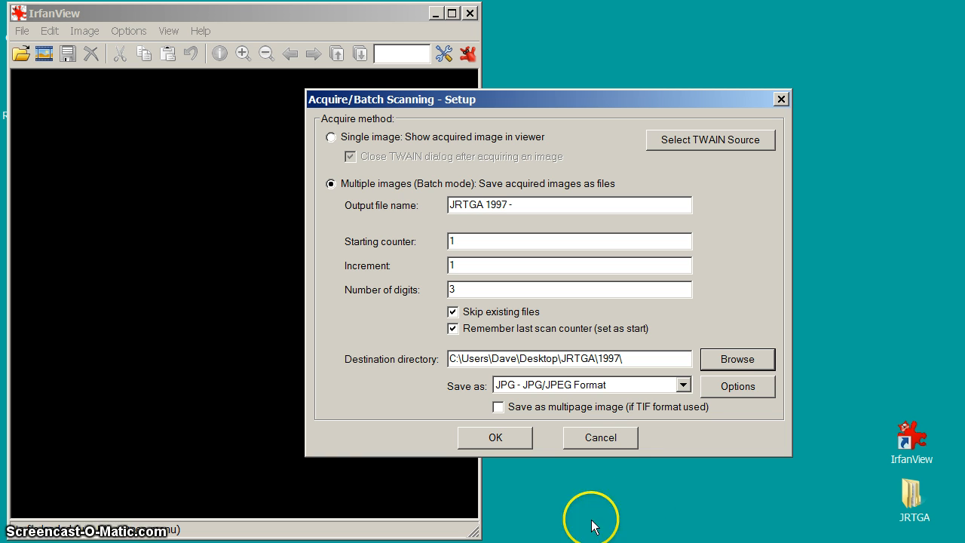
Set the JPEG save quality to 60 in the save options and accept the change.
left_click(728, 388)
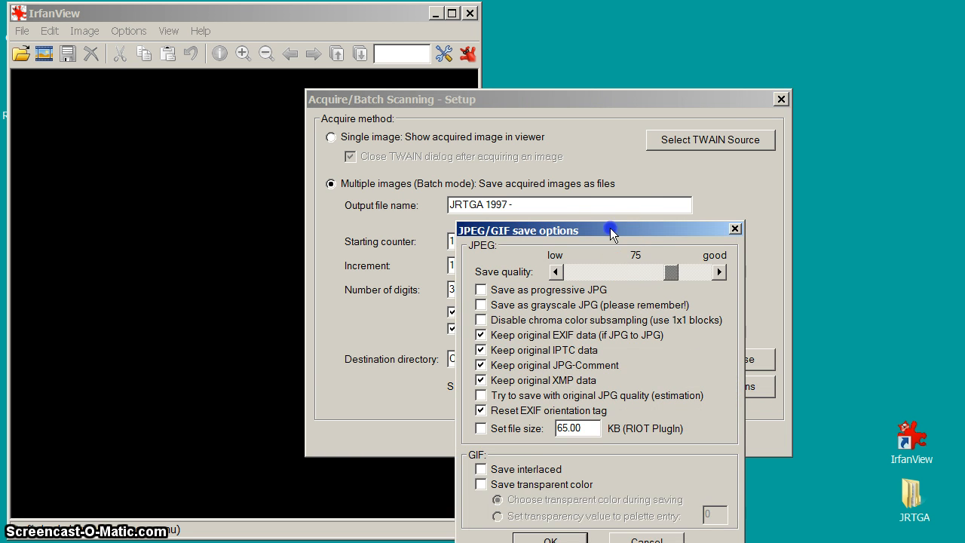
left_click_drag(610, 228, 745, 116)
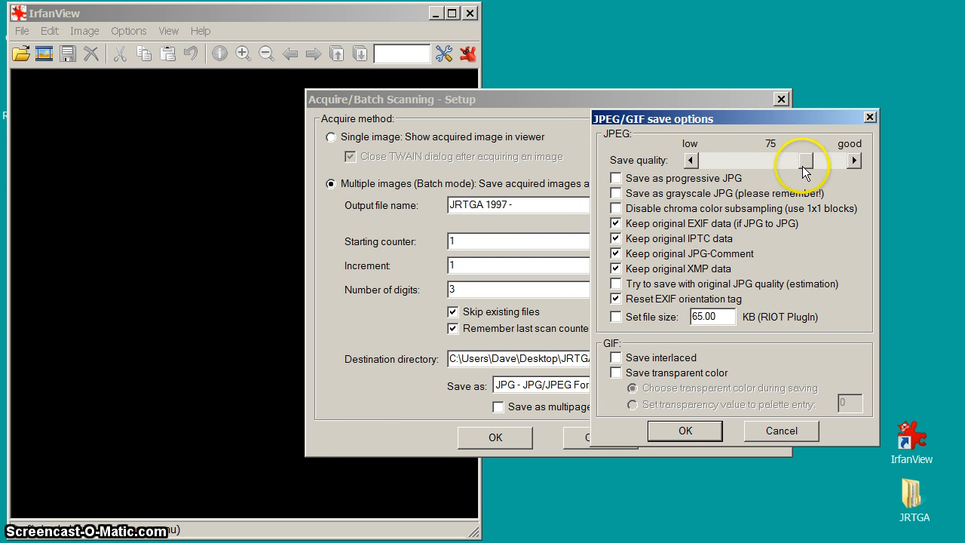
left_click_drag(804, 172, 786, 166)
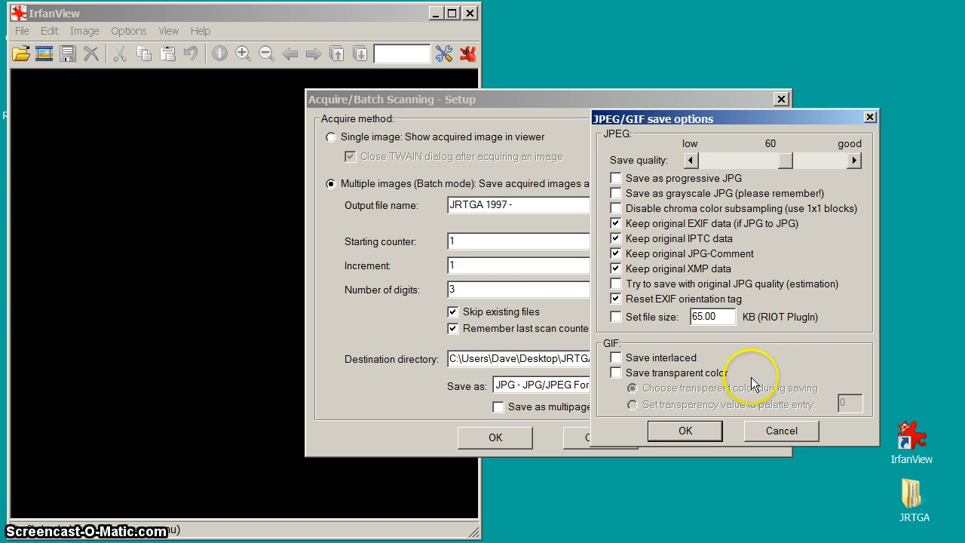
left_click(686, 432)
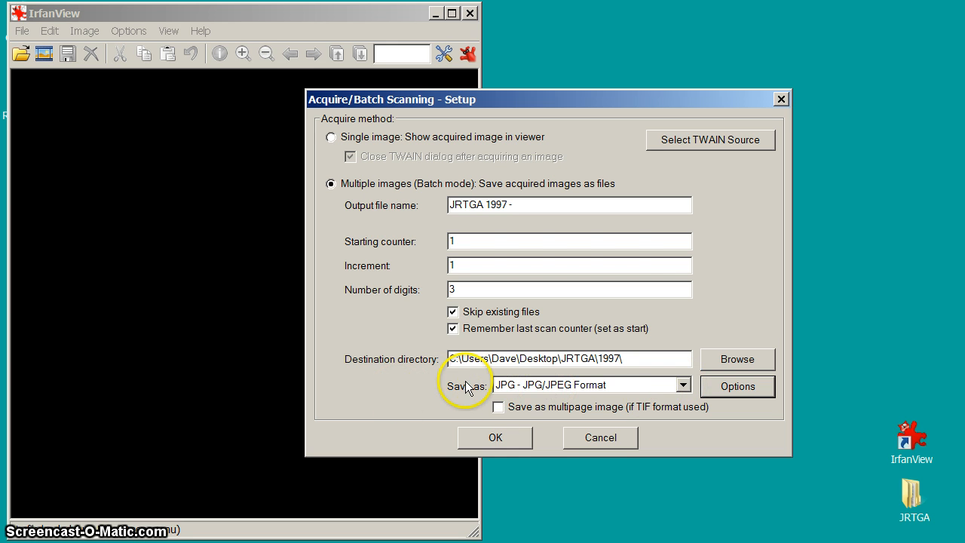
Select JPG - JPG/JPEG Format as the save format, then review and accept its save options.
left_click(659, 385)
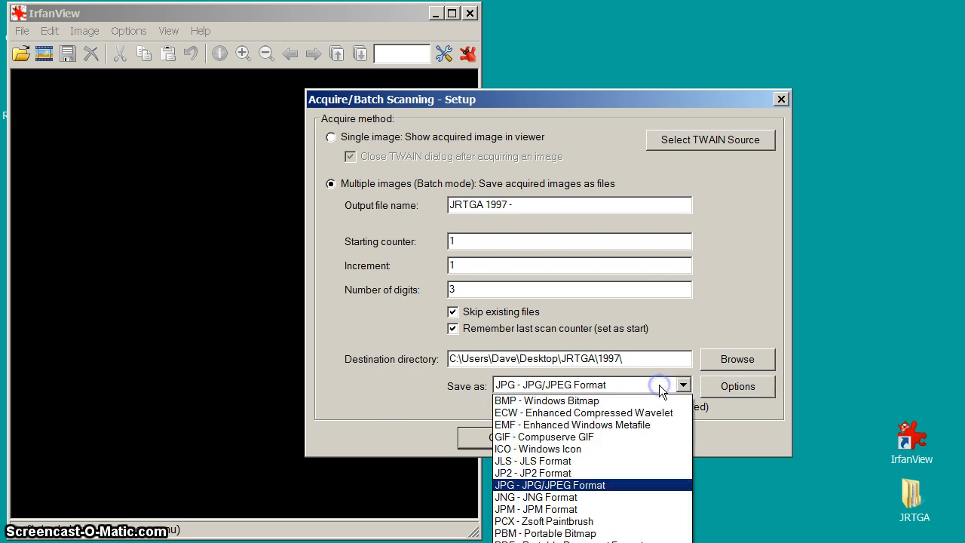
left_click(590, 483)
left_click(729, 386)
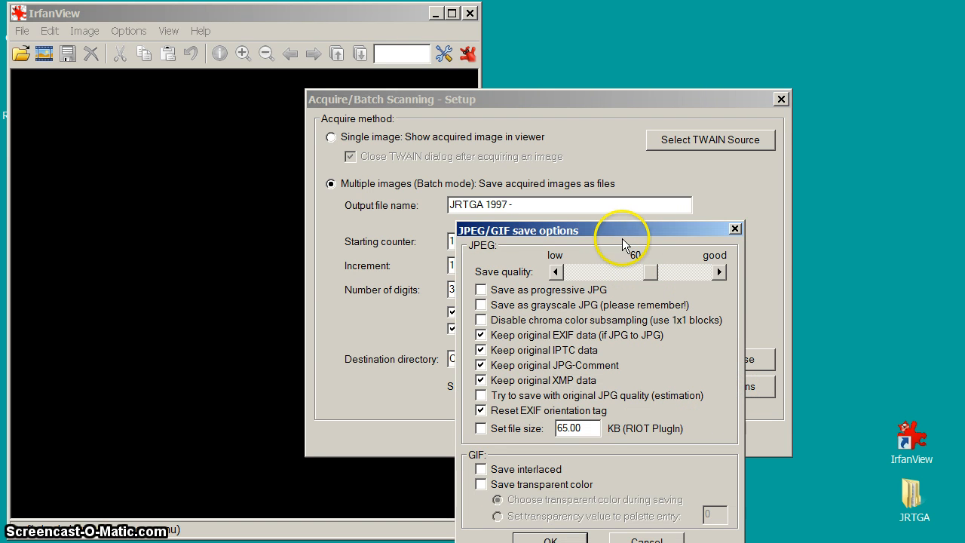
left_click_drag(612, 234, 612, 172)
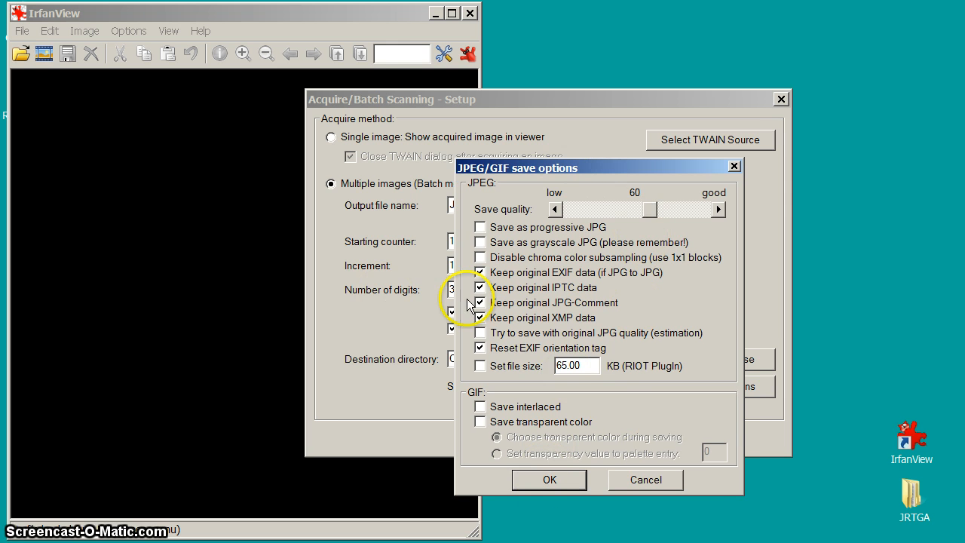
left_click(542, 480)
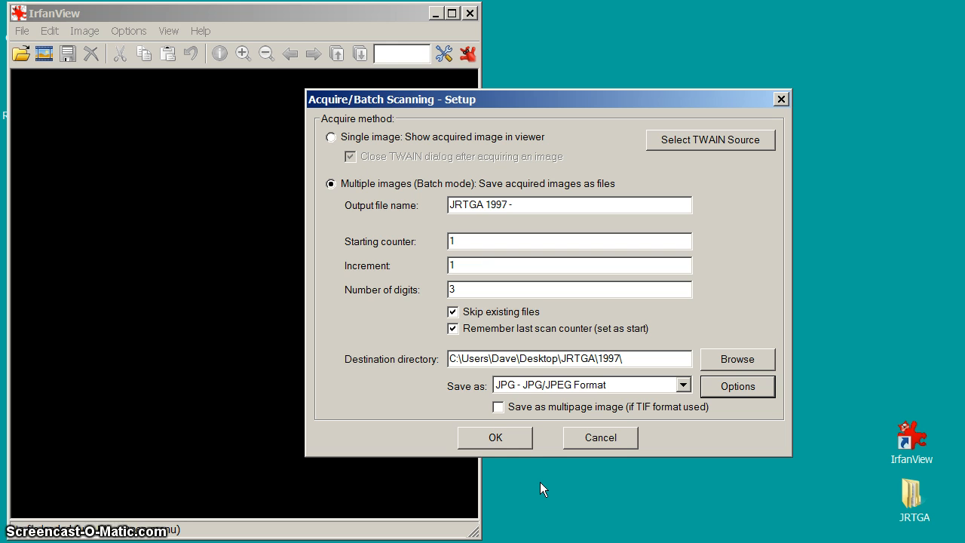
Try to start the scan in Multiple images (Batch mode) with the configured settings and dismiss the resulting message.
left_click(347, 183)
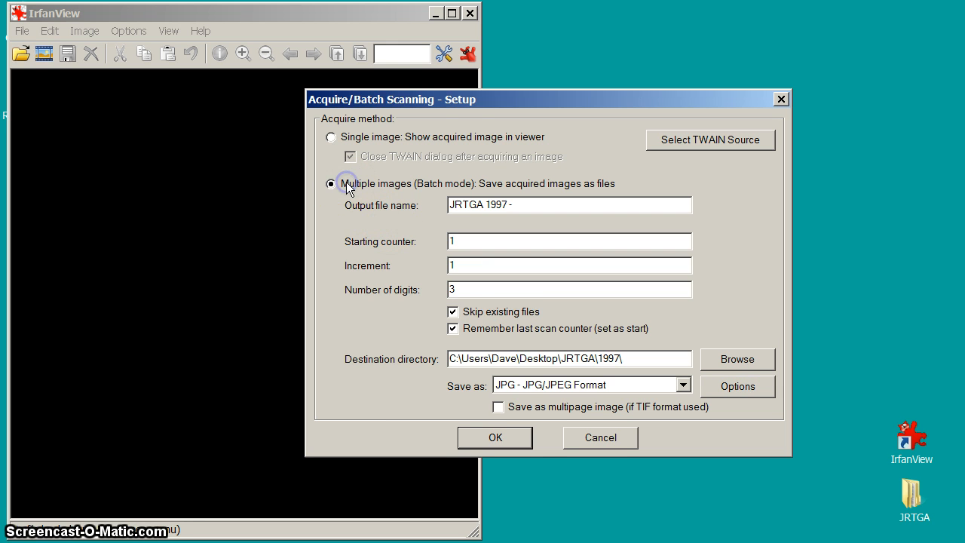
left_click(486, 437)
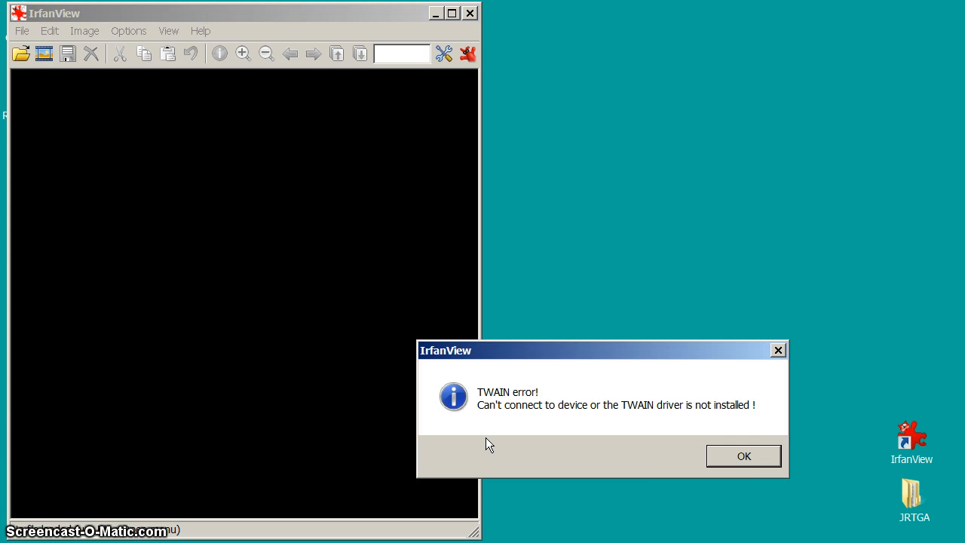
left_click(735, 454)
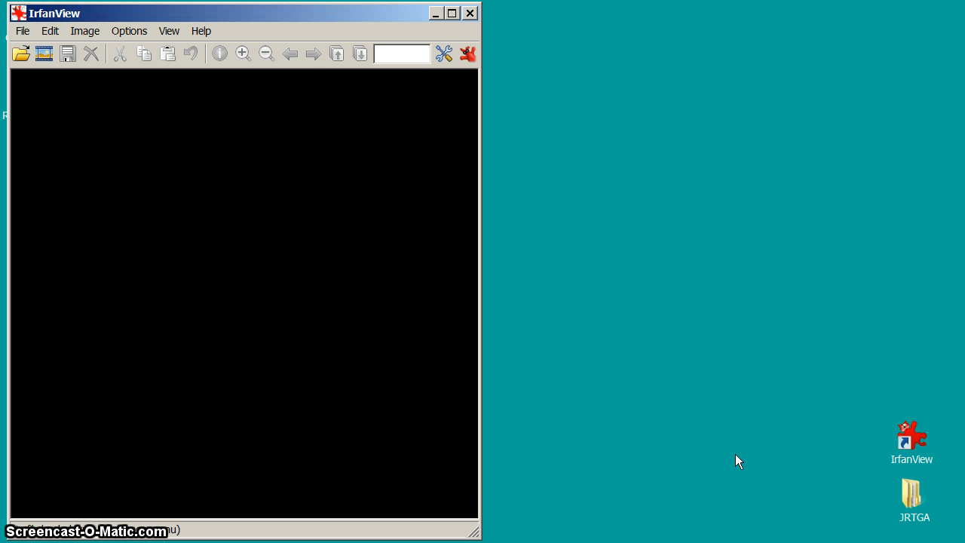
Open the Acquire/Batch Scanning setup again and review the output file name, starting counter, number of digits and destination directory.
left_click(23, 31)
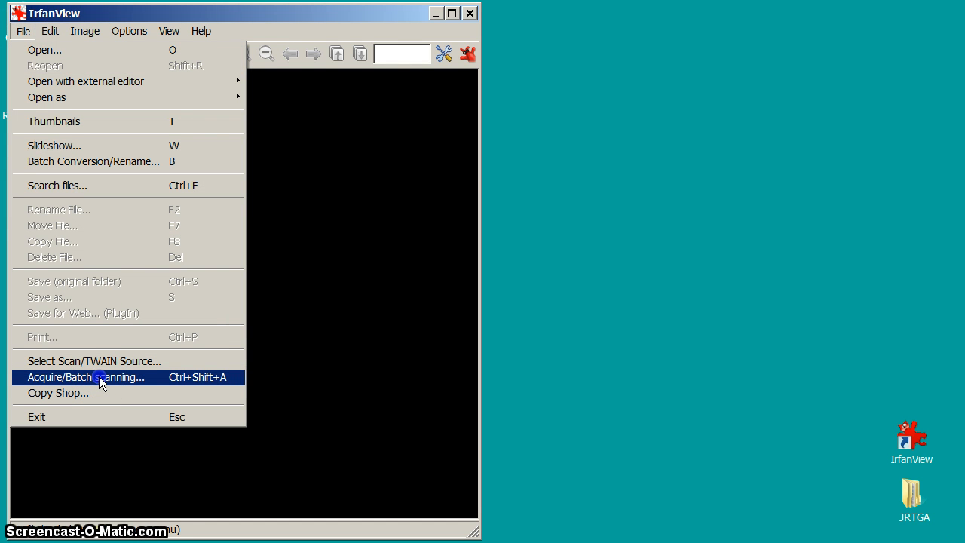
left_click(99, 377)
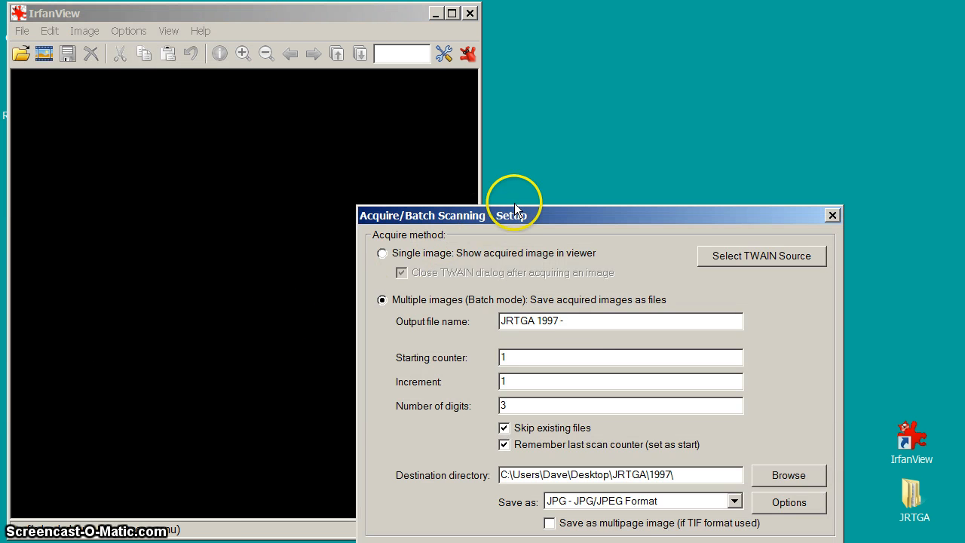
left_click_drag(501, 205, 455, 115)
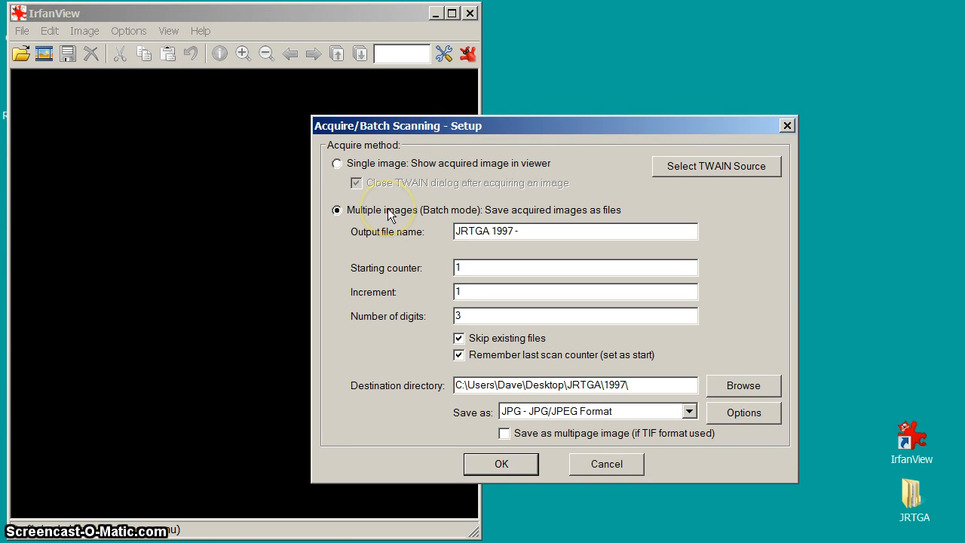
left_click(543, 227)
left_click_drag(494, 231, 509, 230)
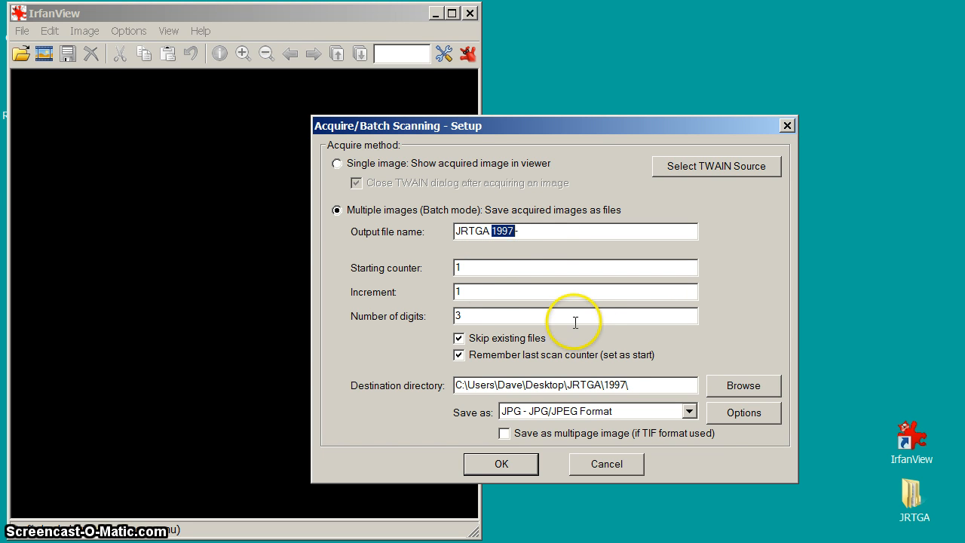
double_click(463, 266)
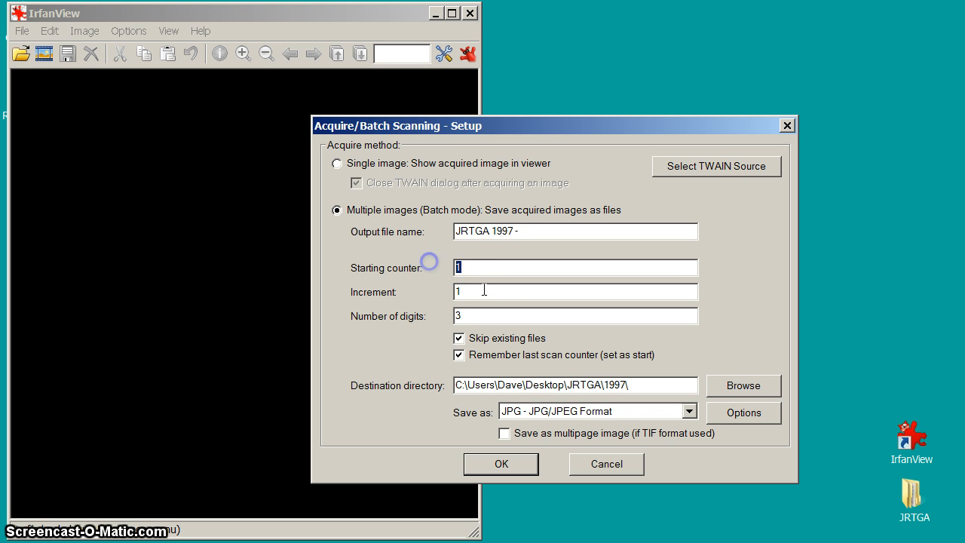
double_click(457, 316)
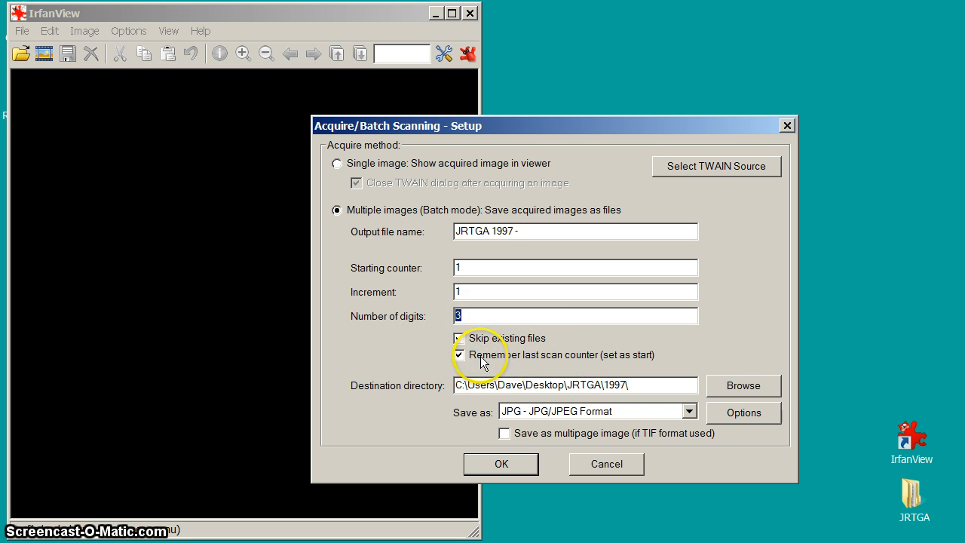
left_click(662, 385)
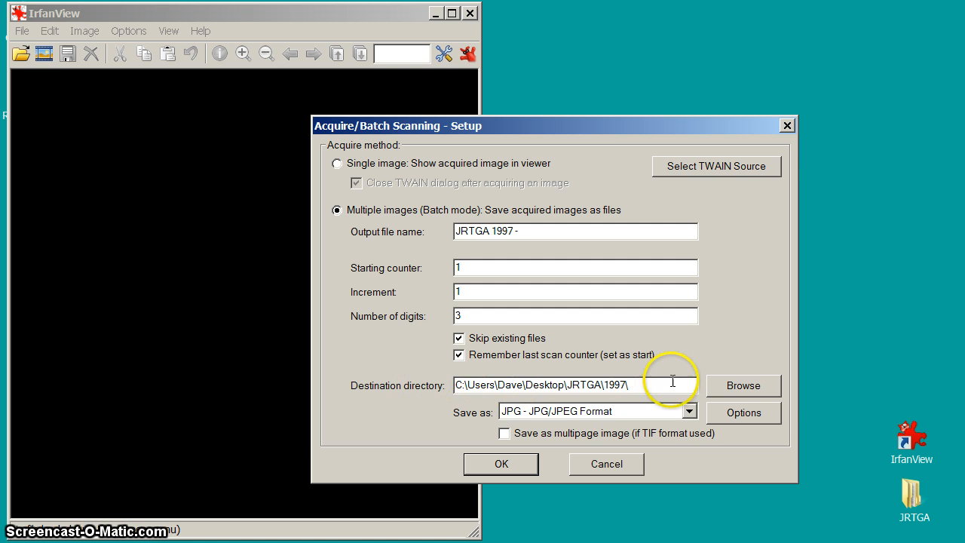
double_click(451, 378)
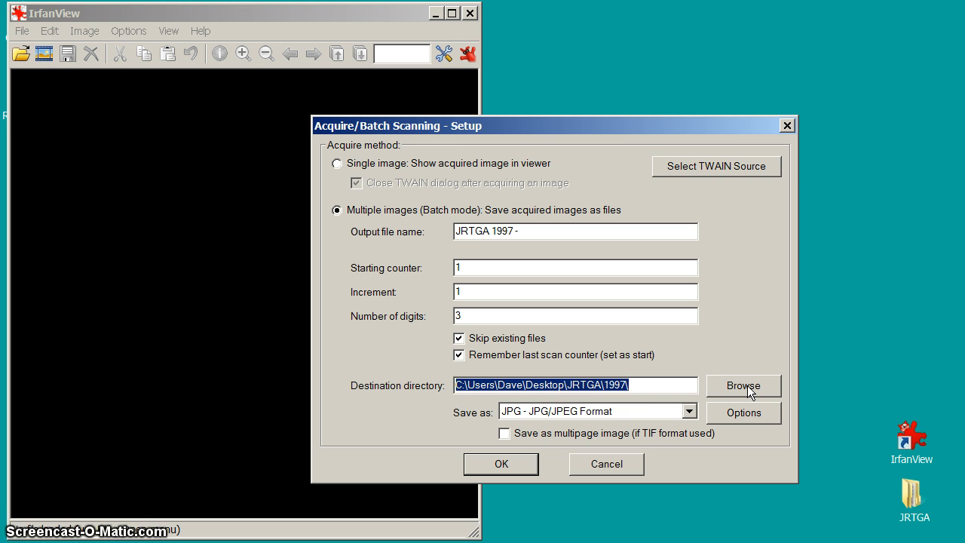
Choose JPG - JPG/JPEG Format as the save format and review and accept its JPEG save options.
left_click(674, 411)
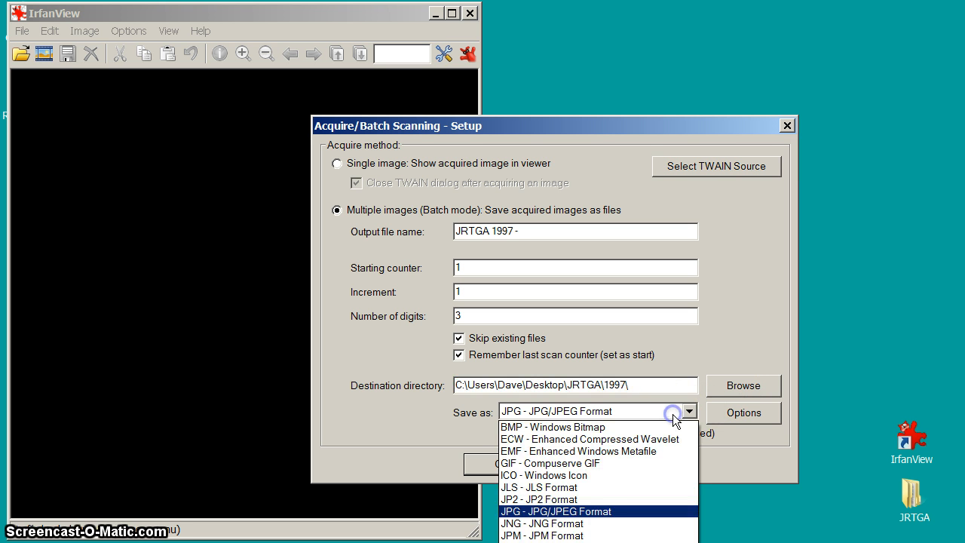
left_click(574, 512)
left_click(737, 414)
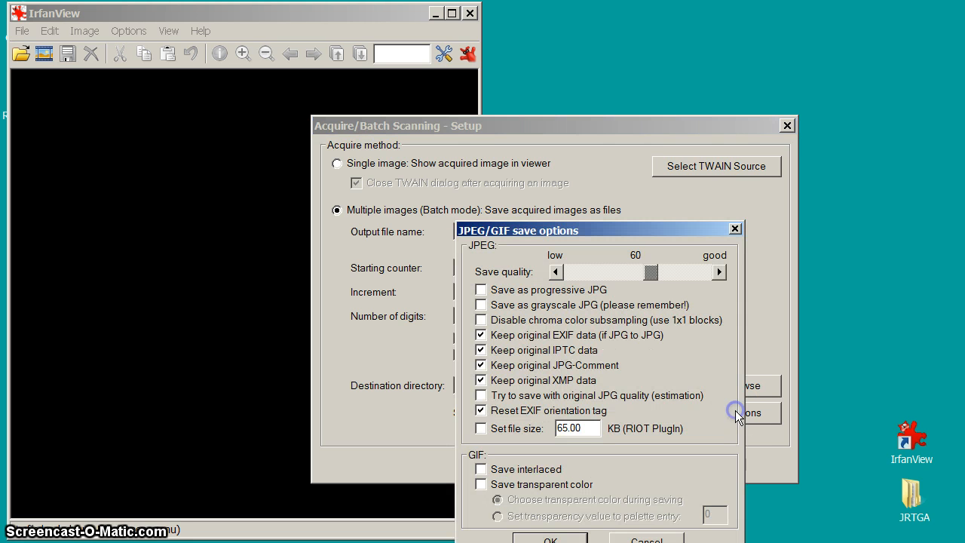
left_click_drag(578, 225, 574, 161)
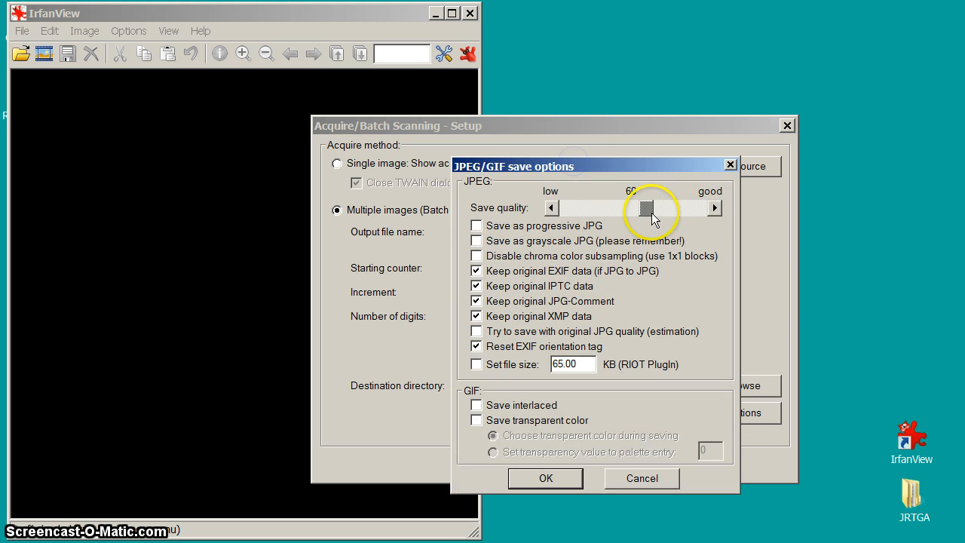
left_click(519, 478)
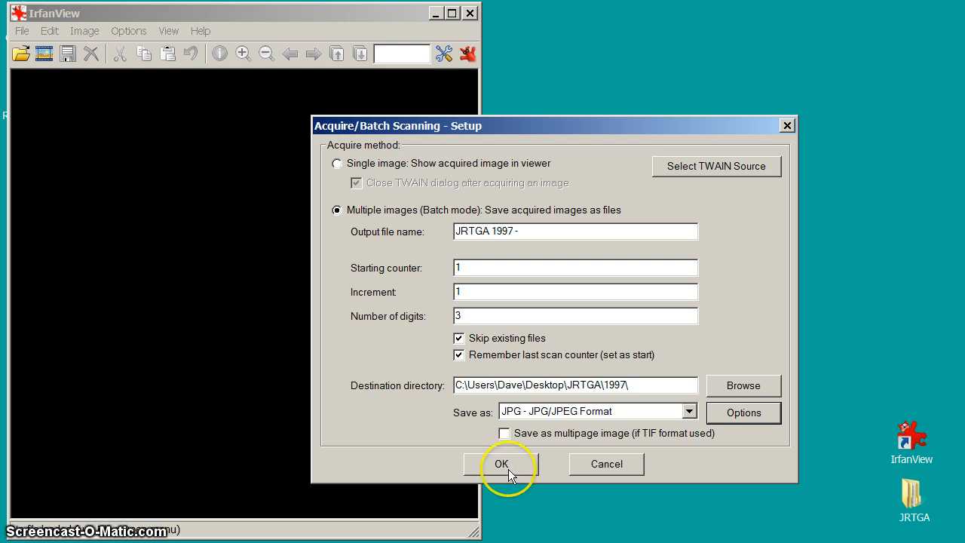
Accept the batch setup to launch EPSON Scan and run a preview of the magazine cover.
left_click(505, 466)
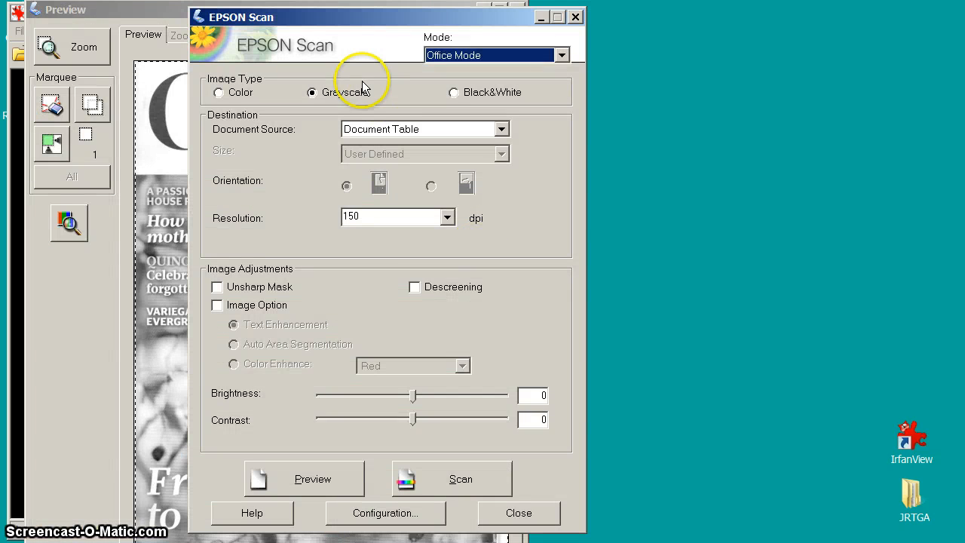
left_click_drag(334, 30, 609, 30)
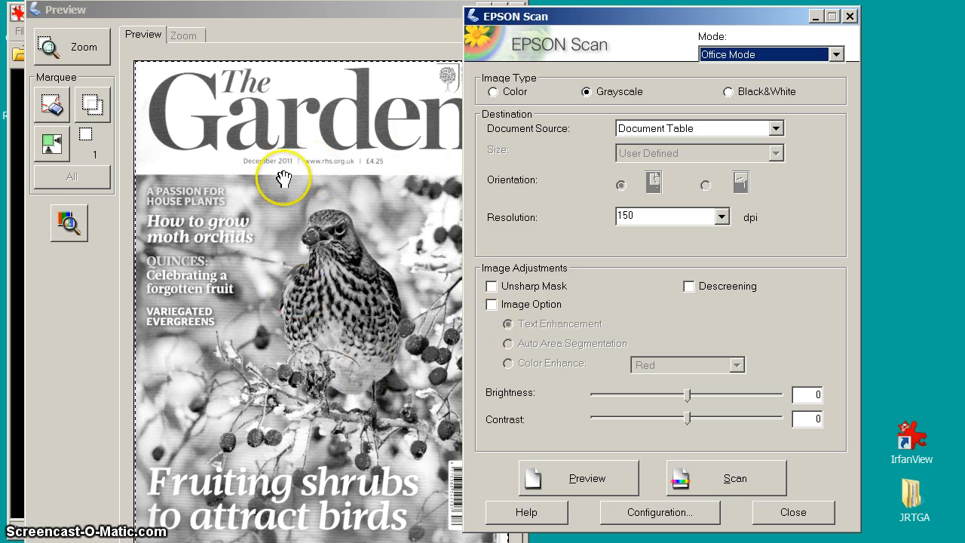
left_click(588, 481)
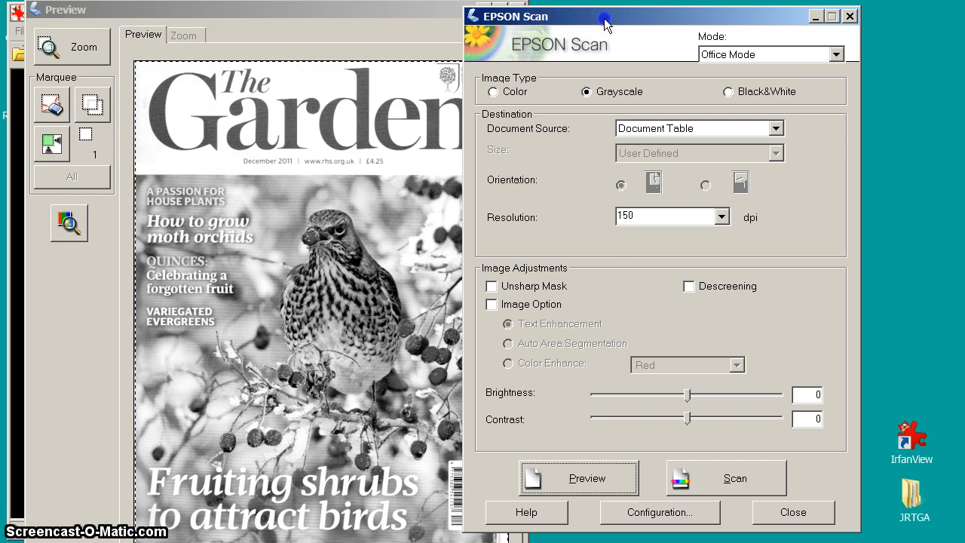
Arrange the Preview and EPSON Scan windows side by side and scan the magazine cover with the Grayscale image type.
left_click_drag(567, 17, 659, 11)
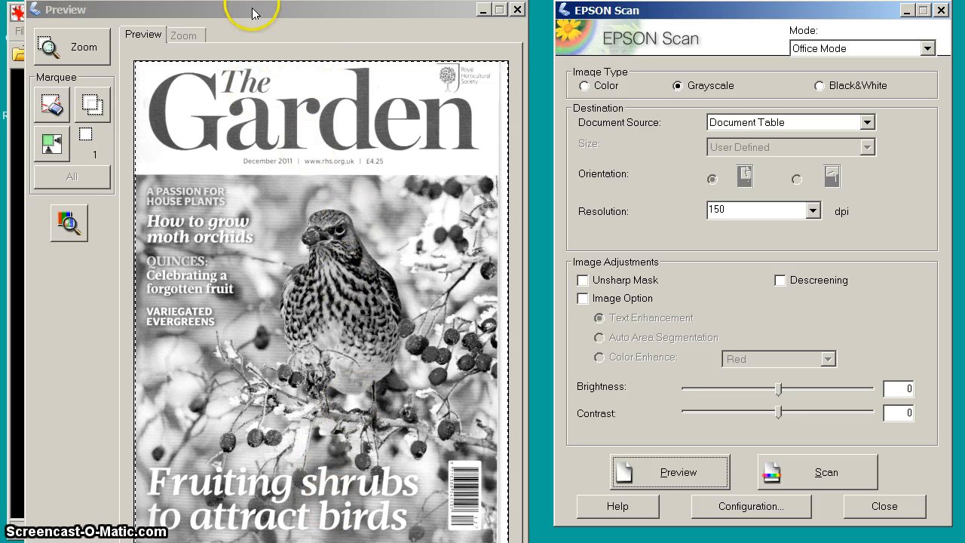
mouse_move(248, 12)
left_mouse_down()
mouse_move(277, 1)
mouse_move(286, 80)
mouse_move(399, 14)
mouse_move(507, 0)
mouse_move(248, 26)
left_mouse_up()
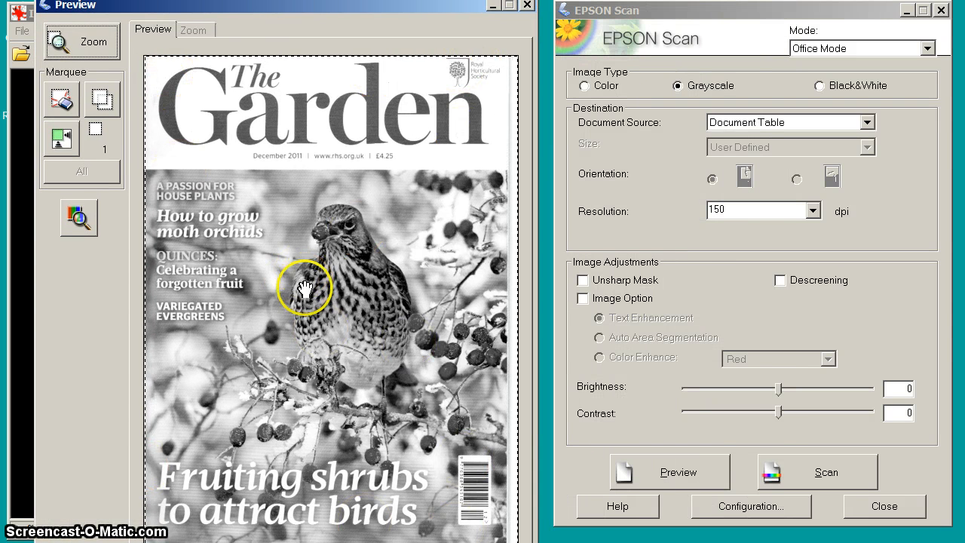
mouse_move(269, 5)
left_mouse_down()
mouse_move(274, 15)
mouse_move(262, 14)
left_mouse_up()
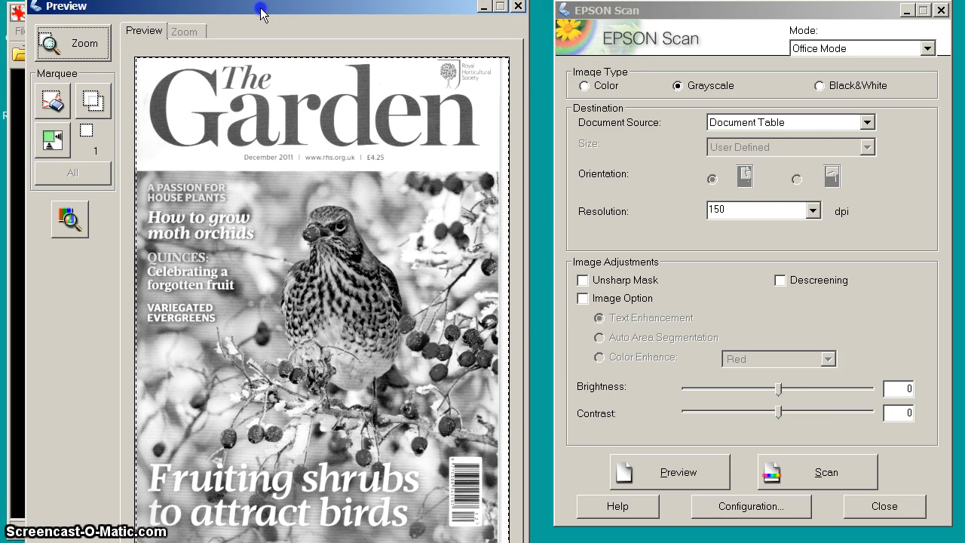
left_click(596, 11)
mouse_move(664, 15)
left_mouse_down()
mouse_move(619, 19)
mouse_move(646, 20)
left_mouse_up()
left_click(659, 91)
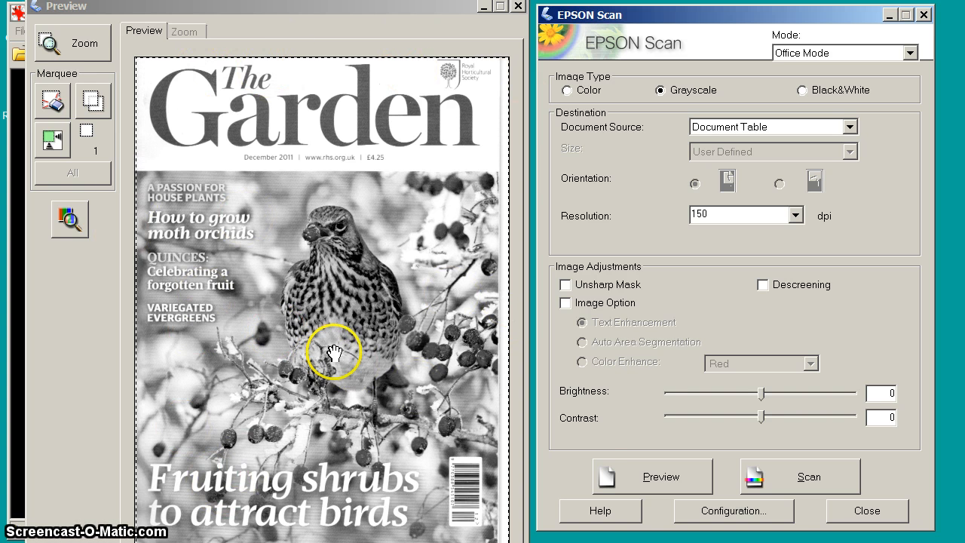
left_click(791, 487)
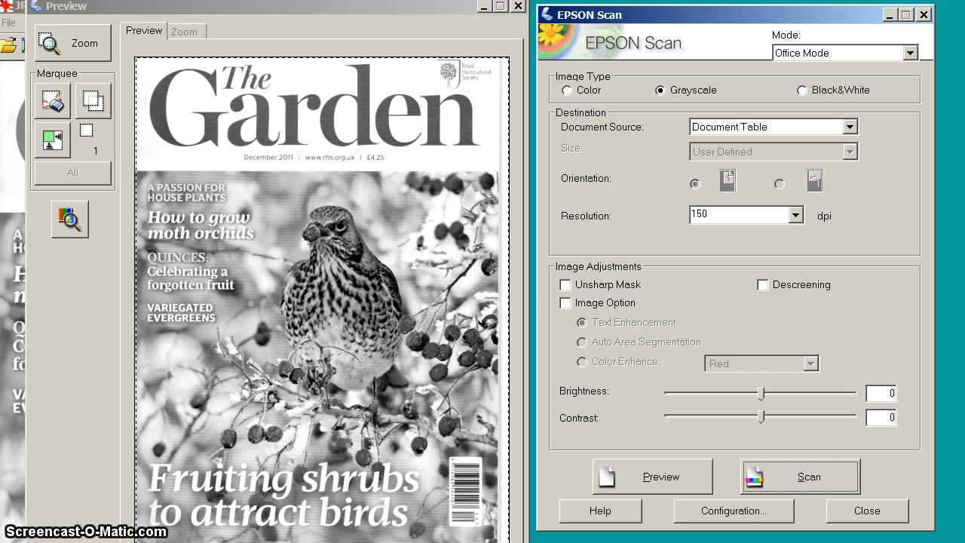
Move the preview aside to check the first scan in IrfanView, and scan the contents page with the same settings.
left_click_drag(261, 12, 490, 64)
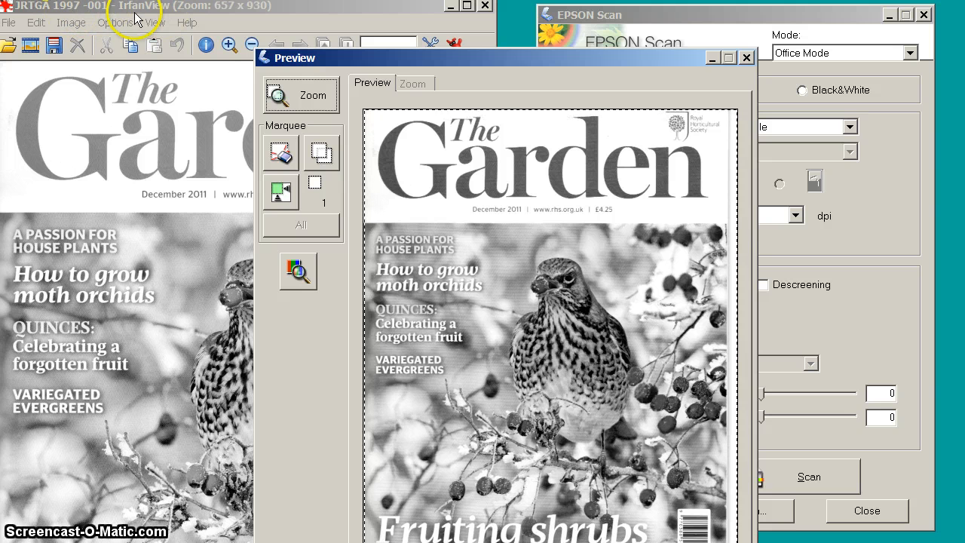
left_click_drag(374, 59, 202, 16)
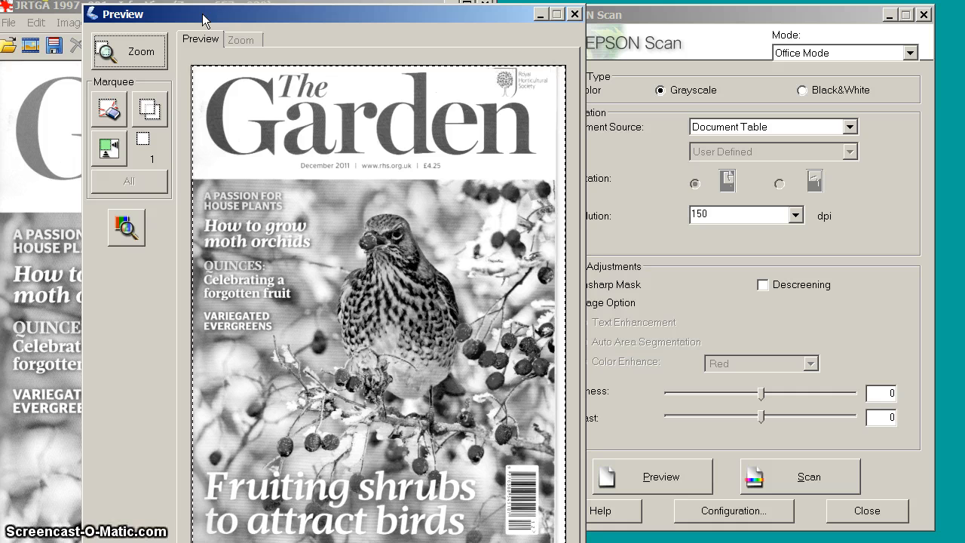
left_click(831, 478)
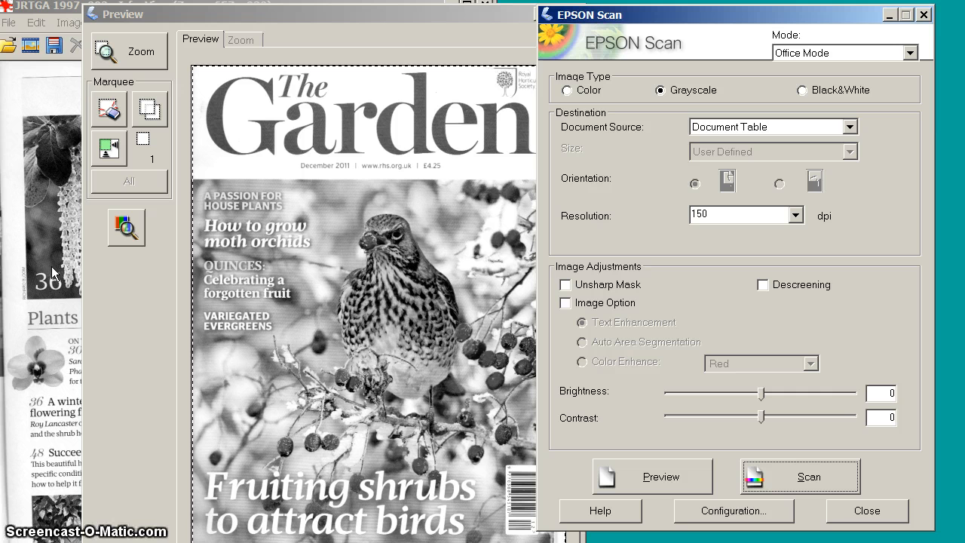
Close EPSON Scan to end the batch, check the scanned contents page in IrfanView and close the viewer.
left_click(86, 265)
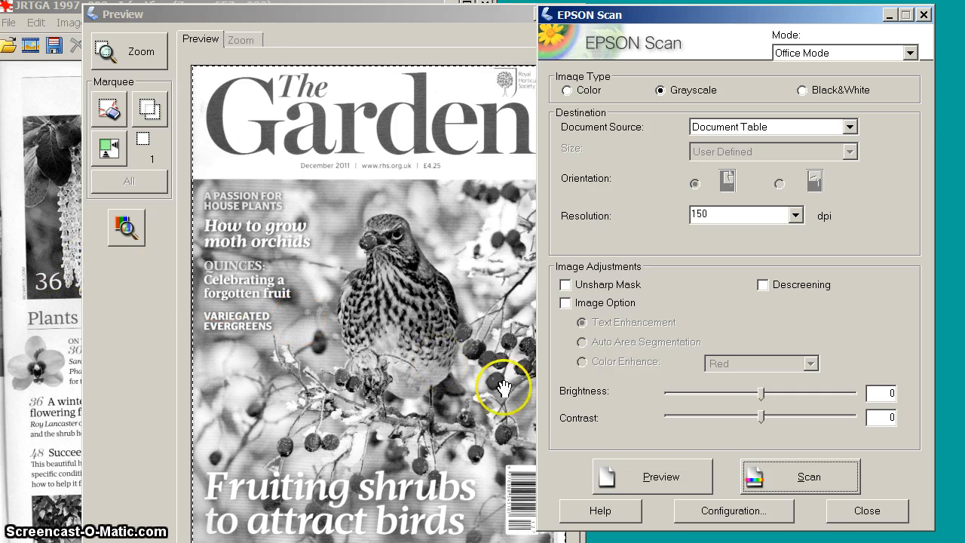
left_click(867, 511)
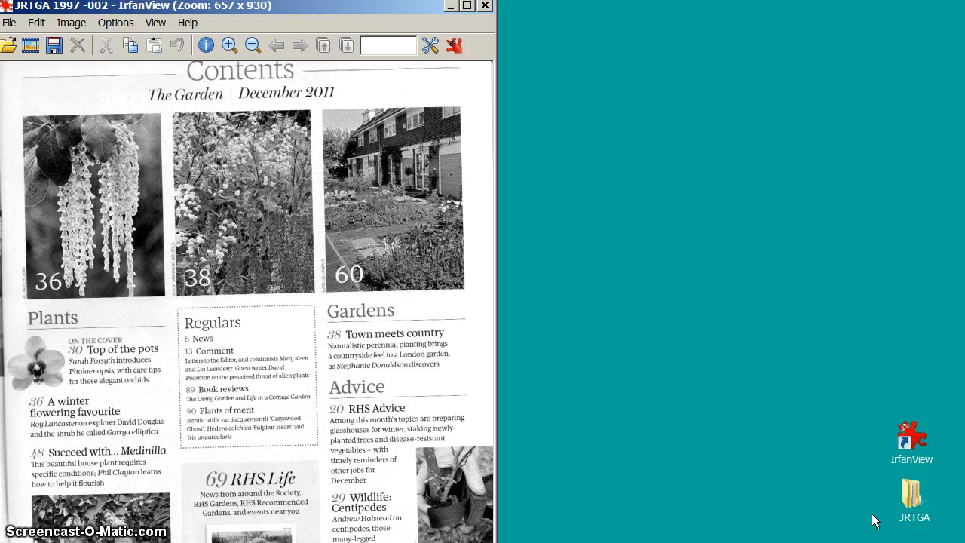
left_click(748, 512)
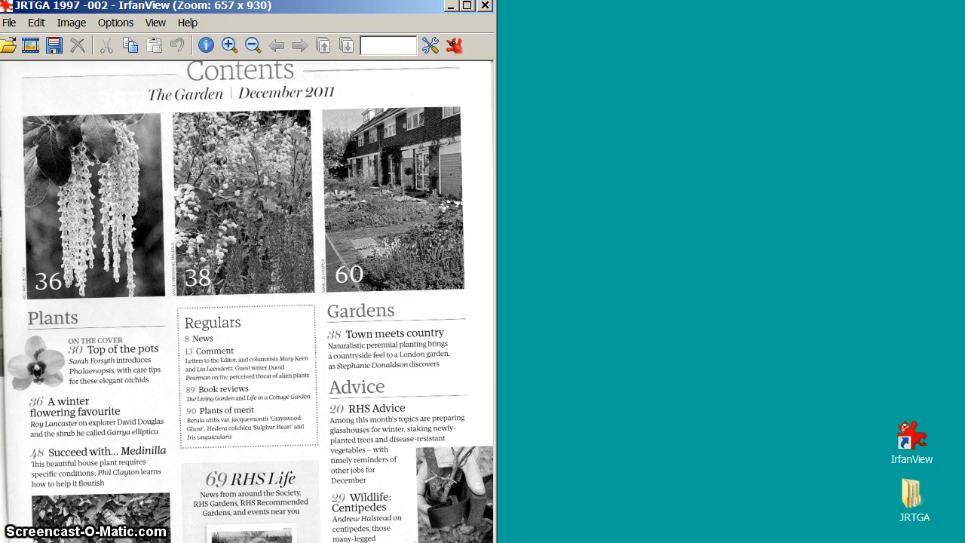
left_click_drag(495, 536, 511, 526)
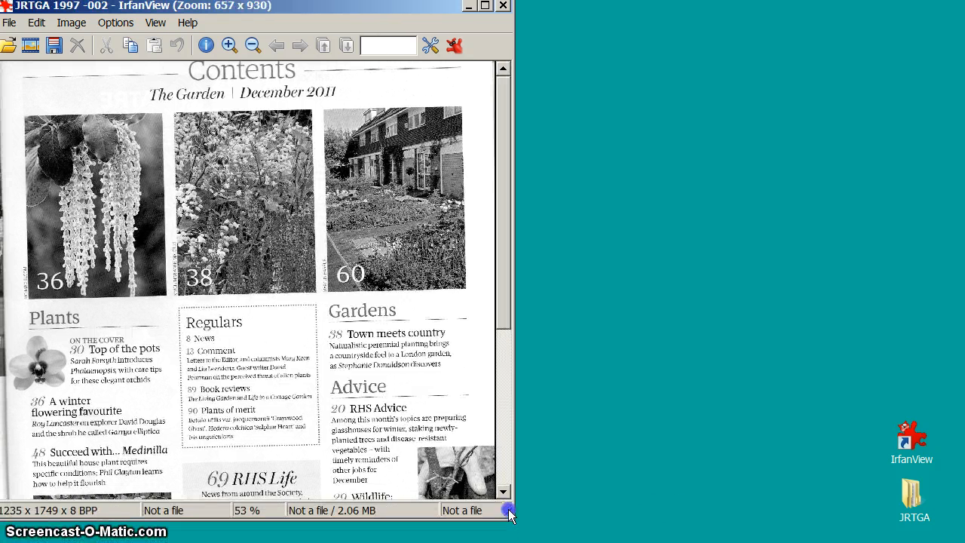
left_click(59, 178)
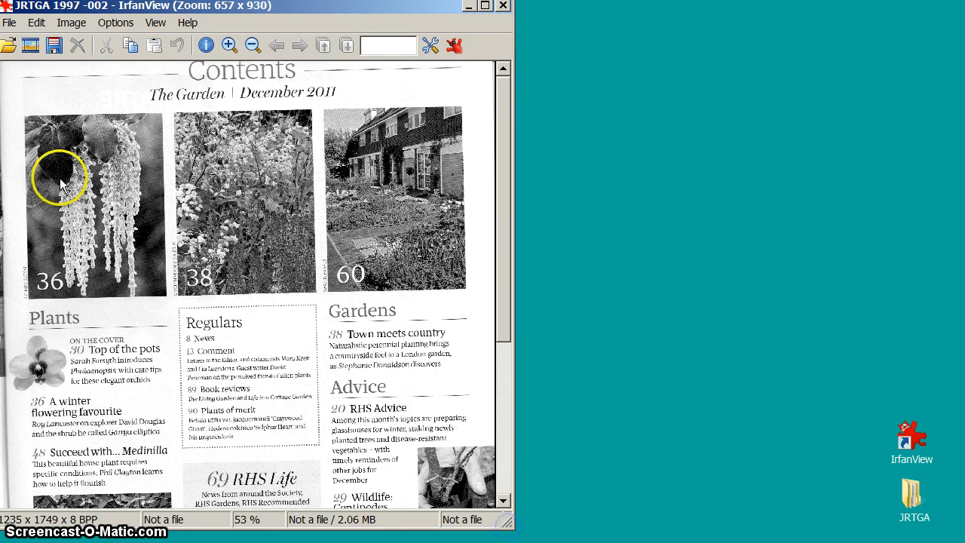
left_click(100, 11)
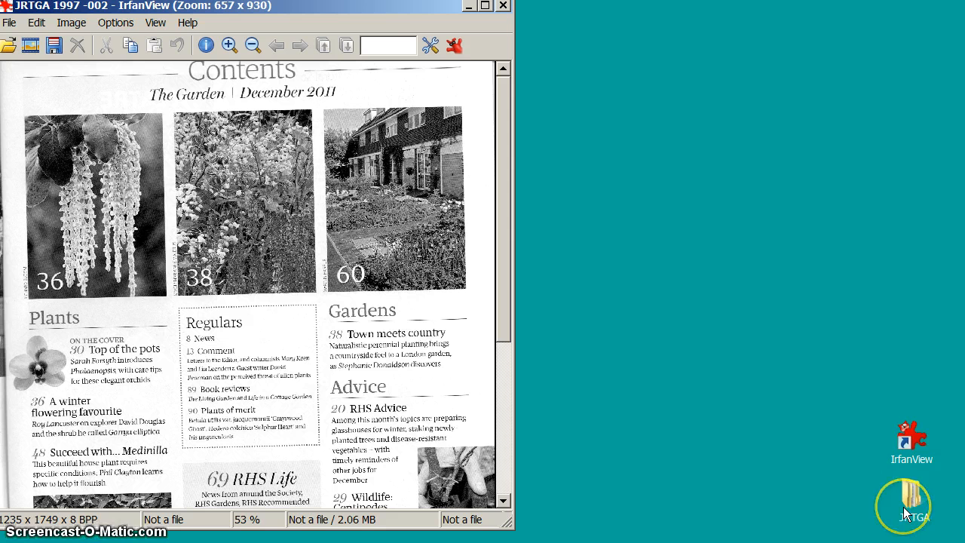
left_click(503, 6)
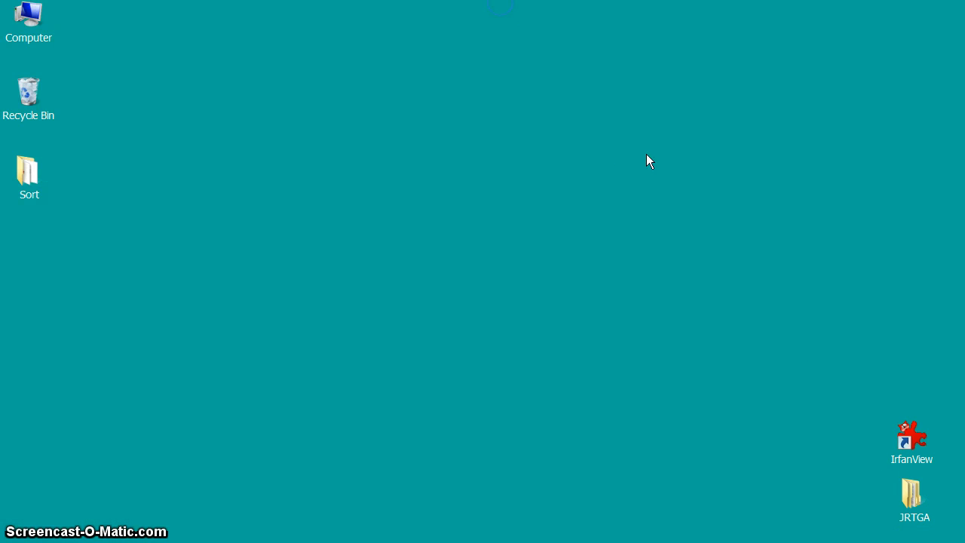
Open the 1997 folder inside the desktop's JRTGA folder and view JRTGA 1997 -001.jpg and JRTGA 1997 -002.jpg.
double_click(913, 497)
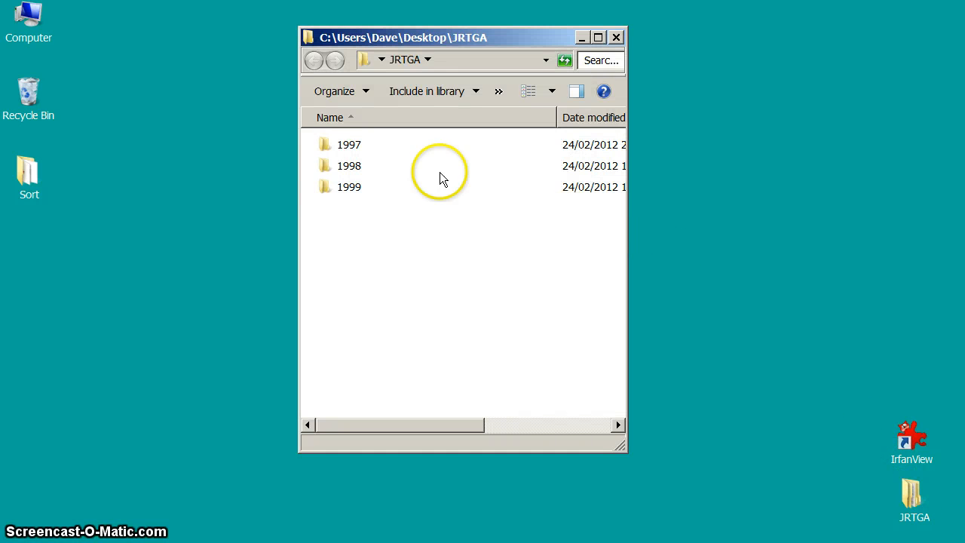
double_click(343, 147)
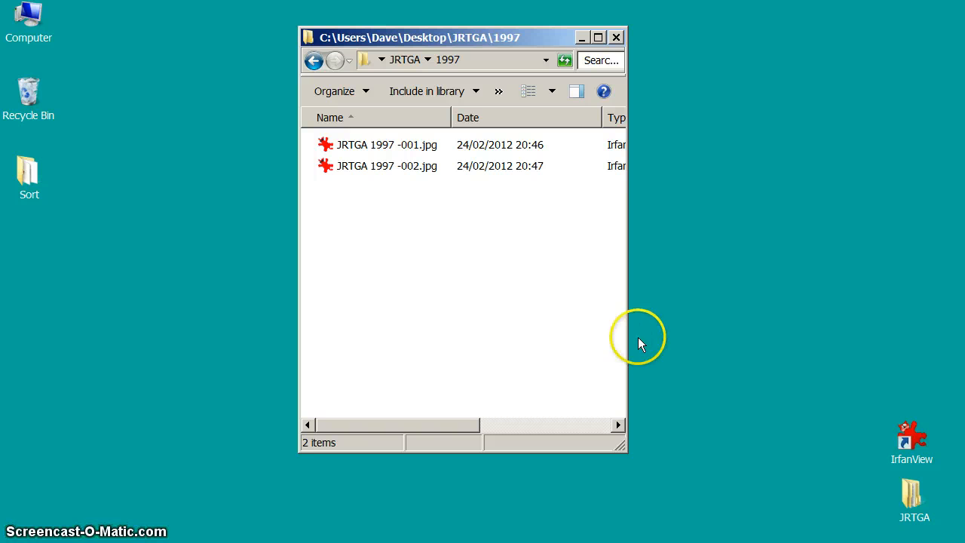
left_click_drag(700, 336, 737, 334)
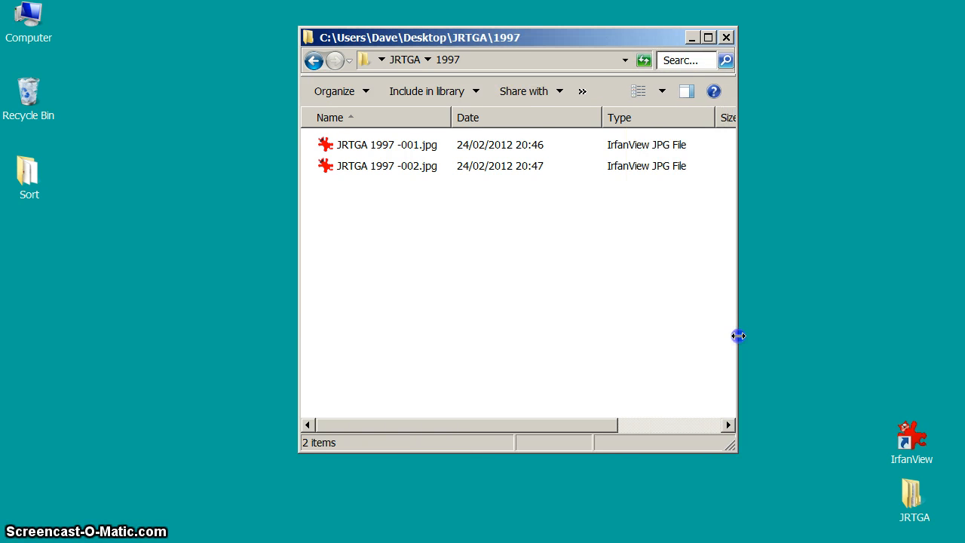
double_click(359, 153)
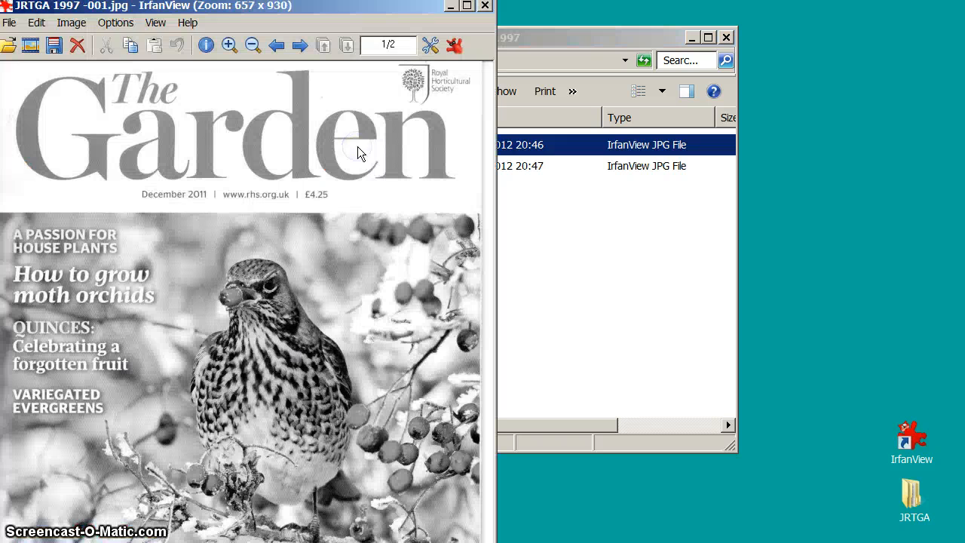
double_click(509, 169)
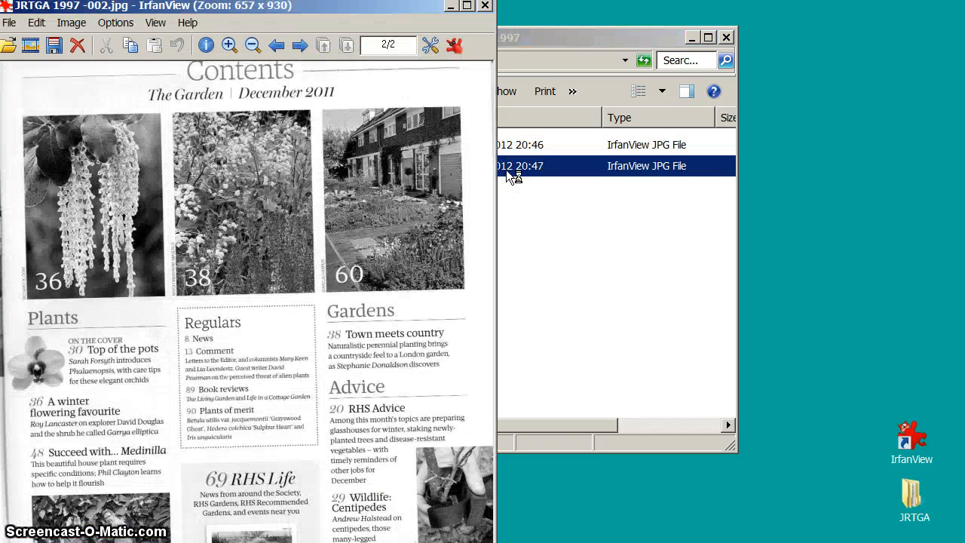
Close both scanned images in the viewer and the window of the 1997 folder.
left_click(485, 6)
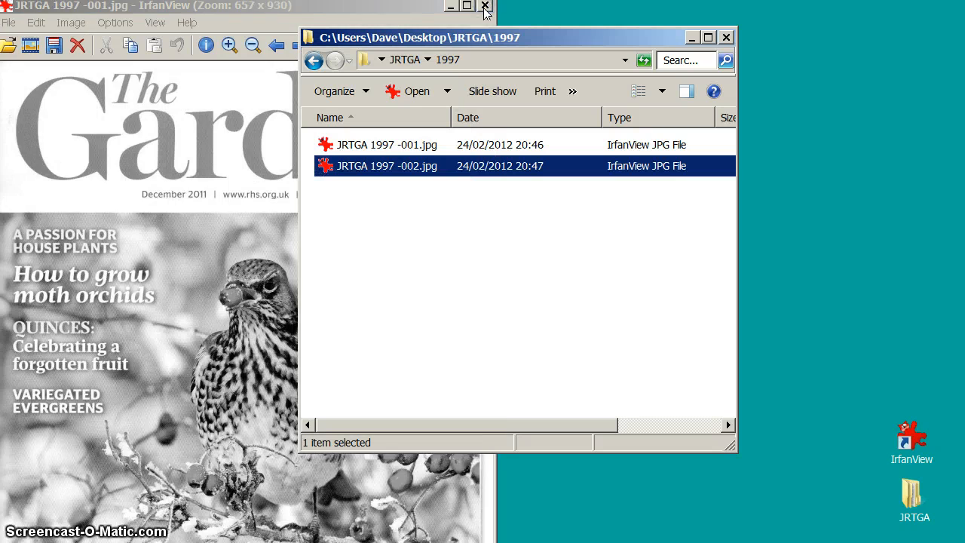
left_click(485, 6)
left_click(500, 249)
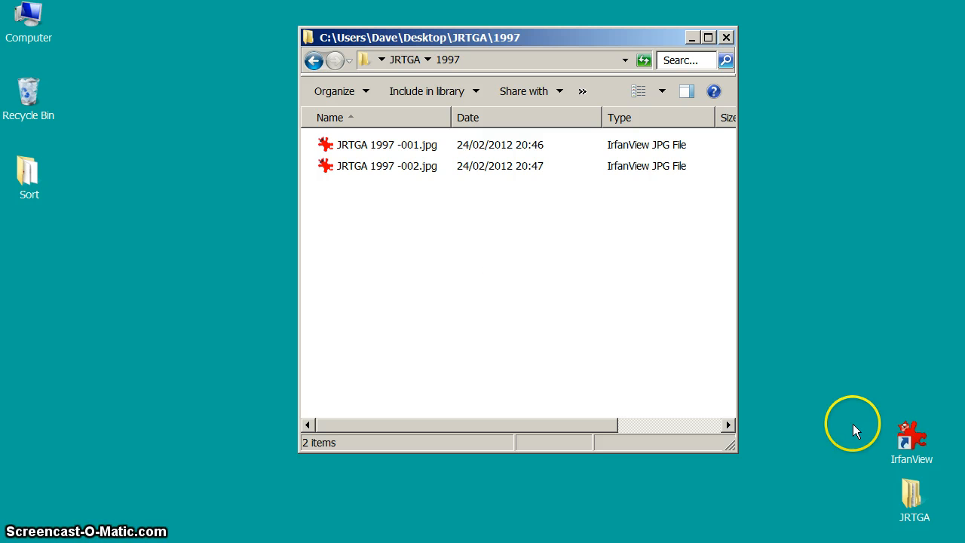
left_click(910, 446)
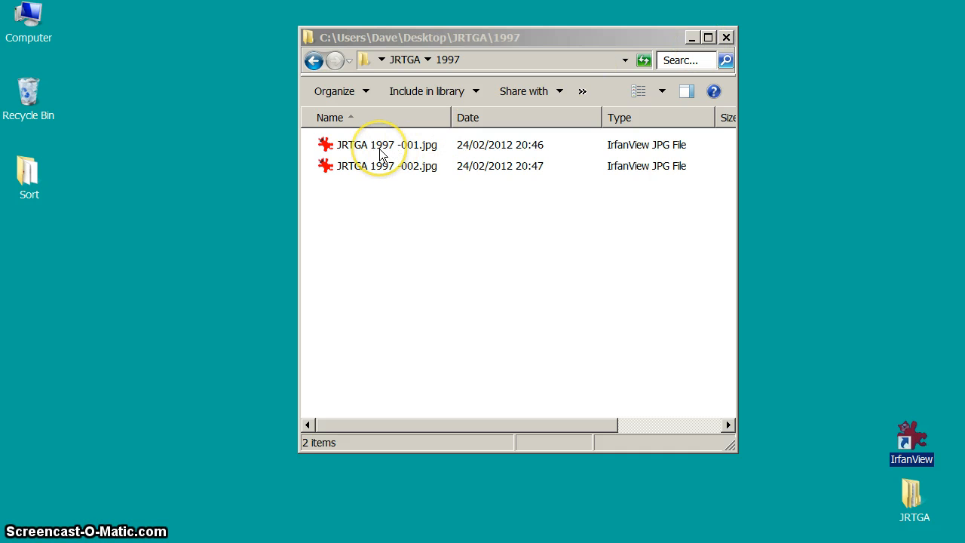
left_click(726, 37)
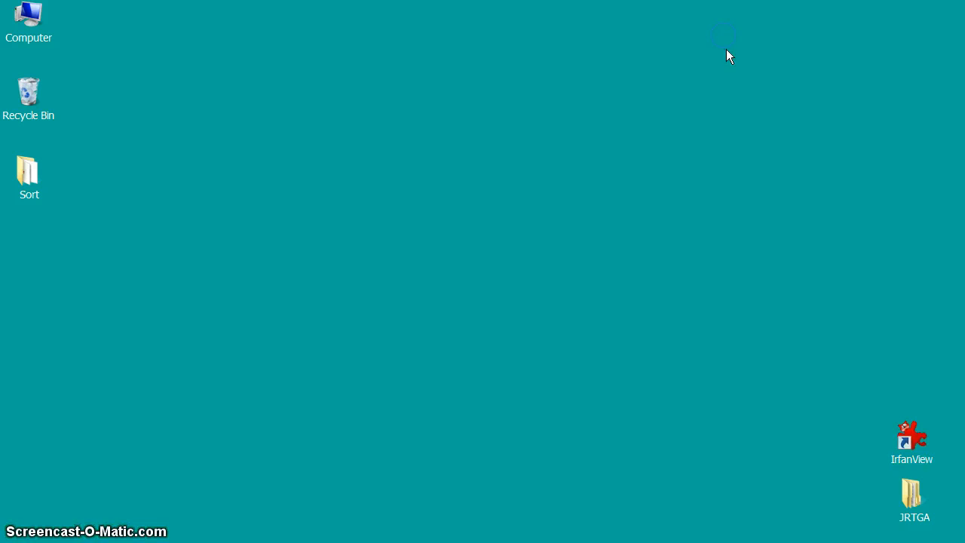
Launch IrfanView and start creating a multipage PDF, moving the dialog so all of it is visible.
double_click(914, 444)
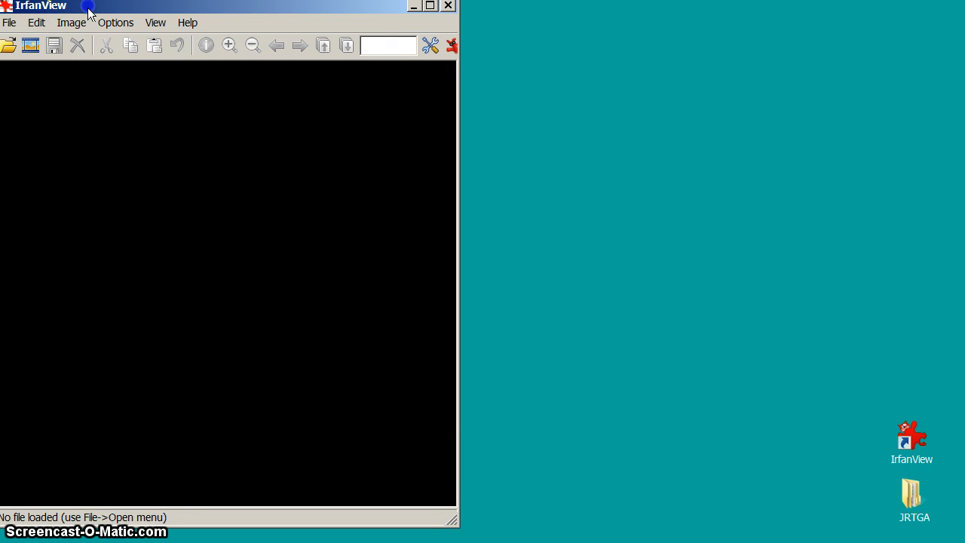
left_click_drag(88, 8, 105, 10)
left_click(130, 23)
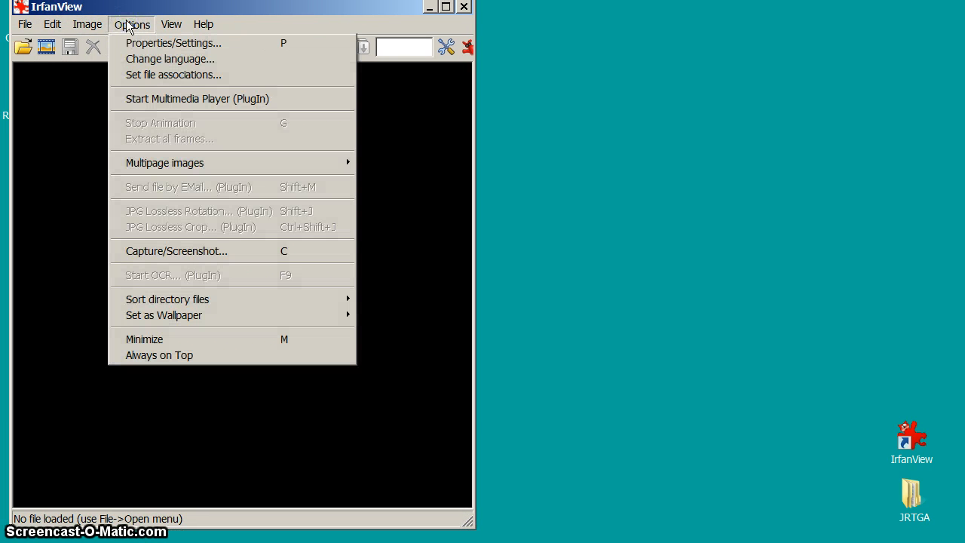
mouse_move(179, 167)
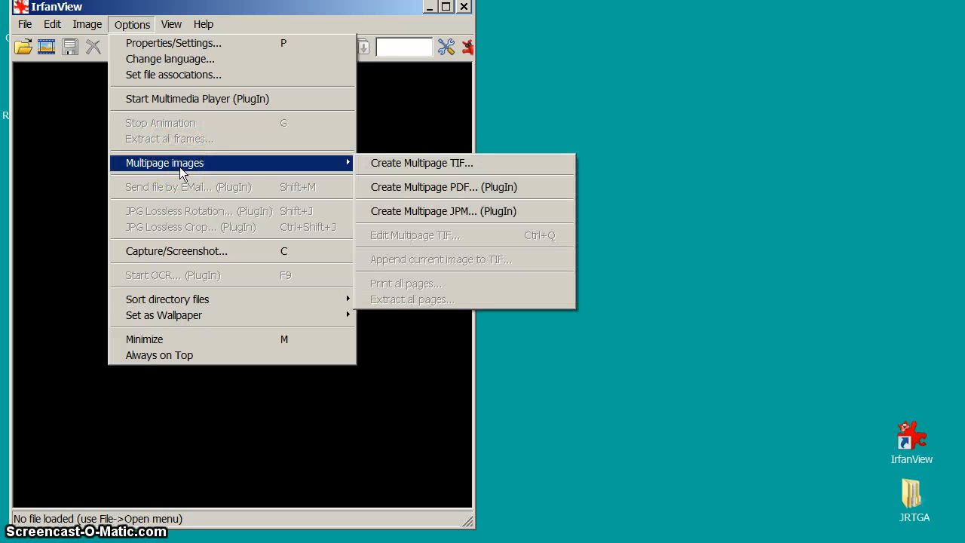
left_click(413, 190)
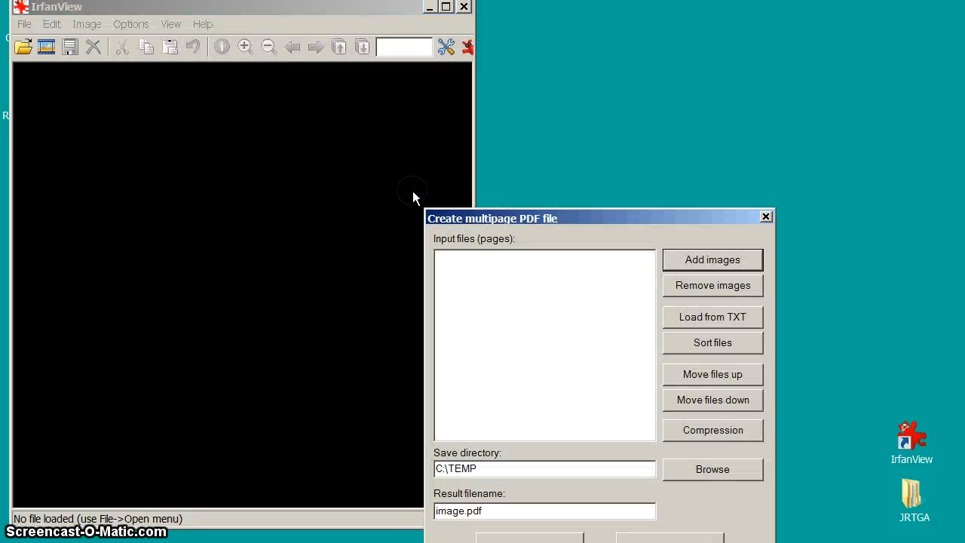
left_click_drag(513, 214, 538, 117)
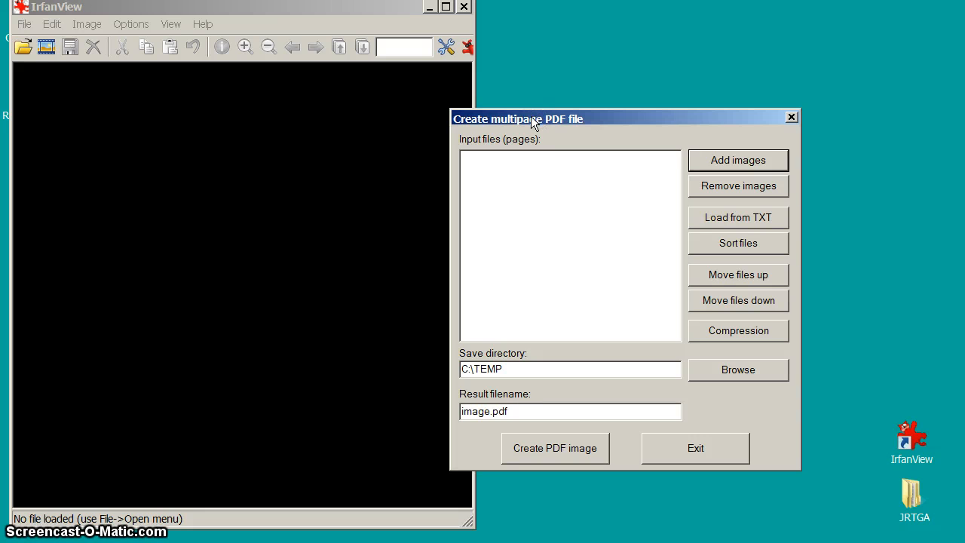
Add JRTGA 1997 -001.jpg and JRTGA 1997 -002.jpg from the JRTGA\1997 folder as pages of the PDF.
left_click(743, 160)
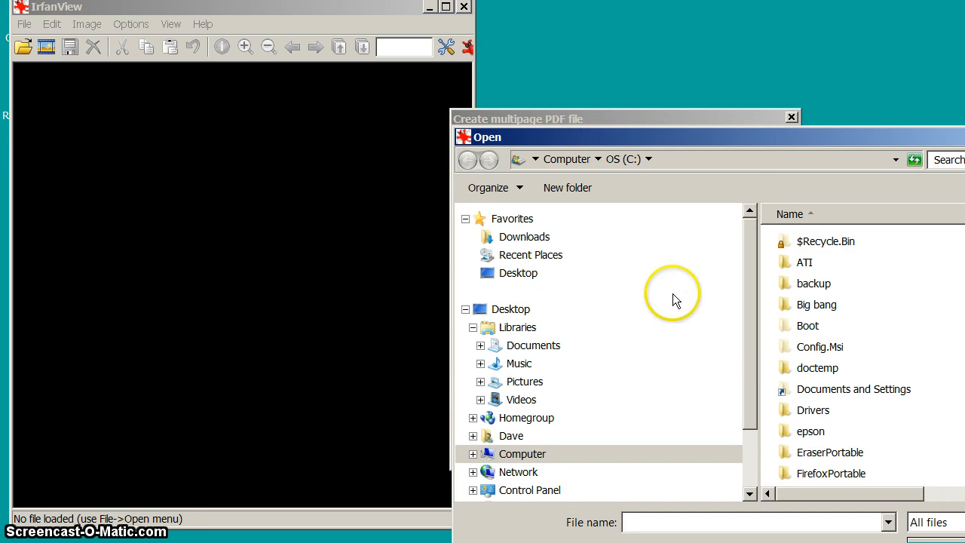
left_click(520, 256)
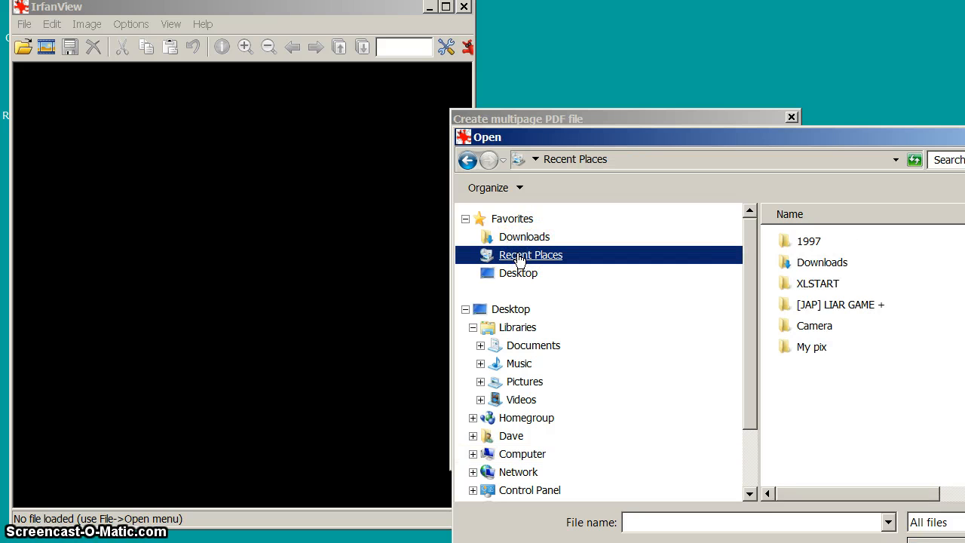
double_click(802, 242)
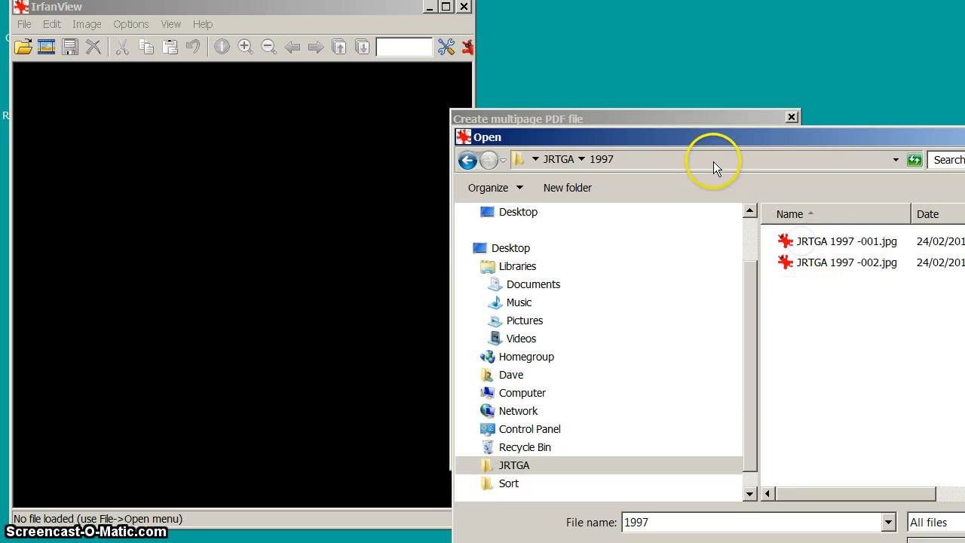
left_click_drag(674, 137, 494, 60)
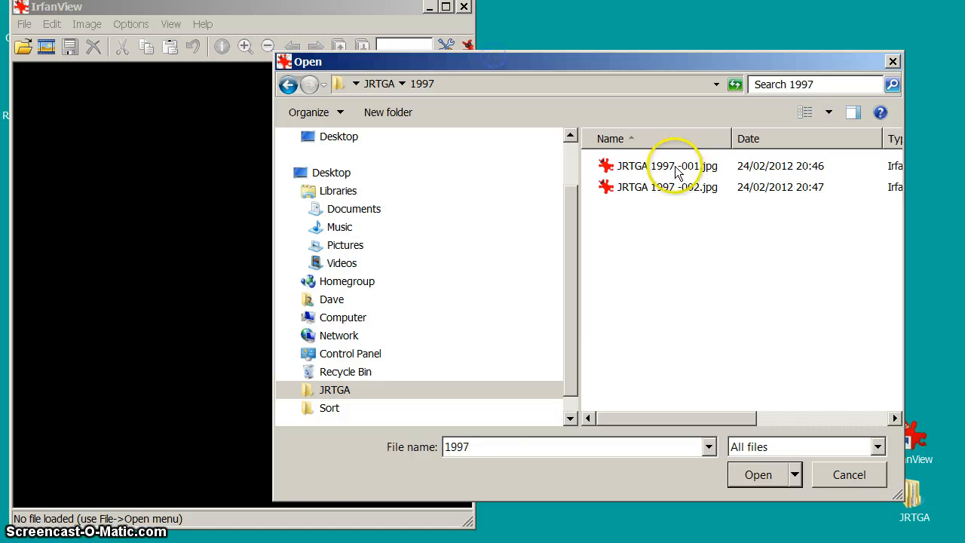
left_click(652, 172)
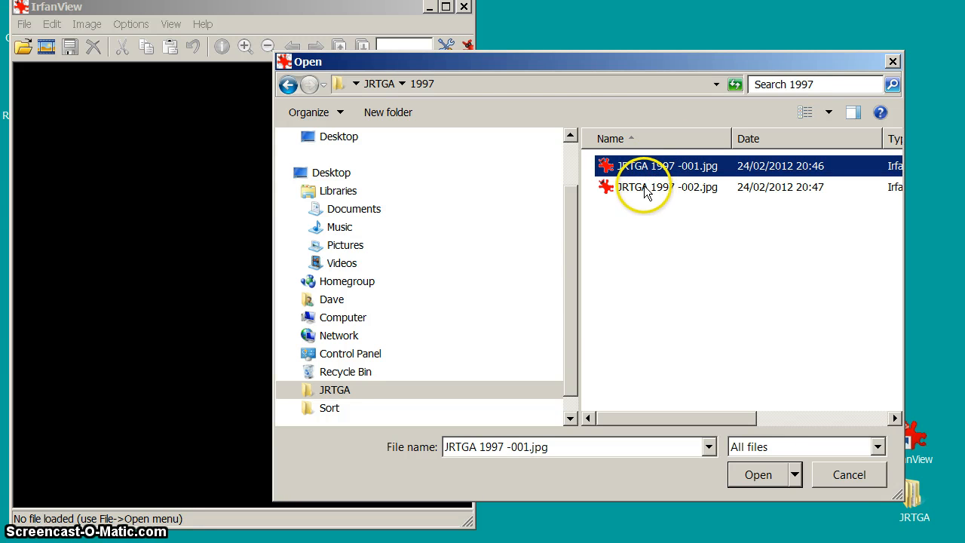
left_click(645, 189, "ctrl")
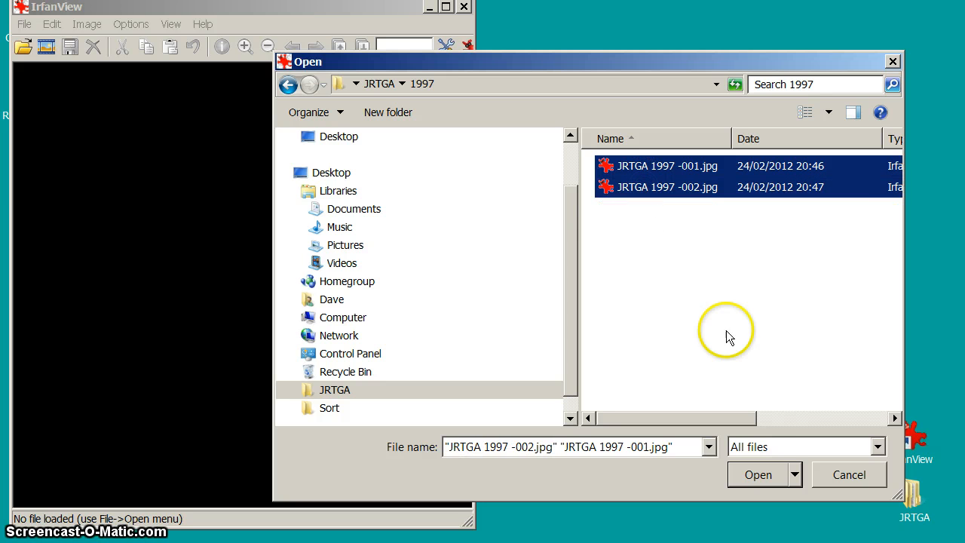
left_click(759, 477)
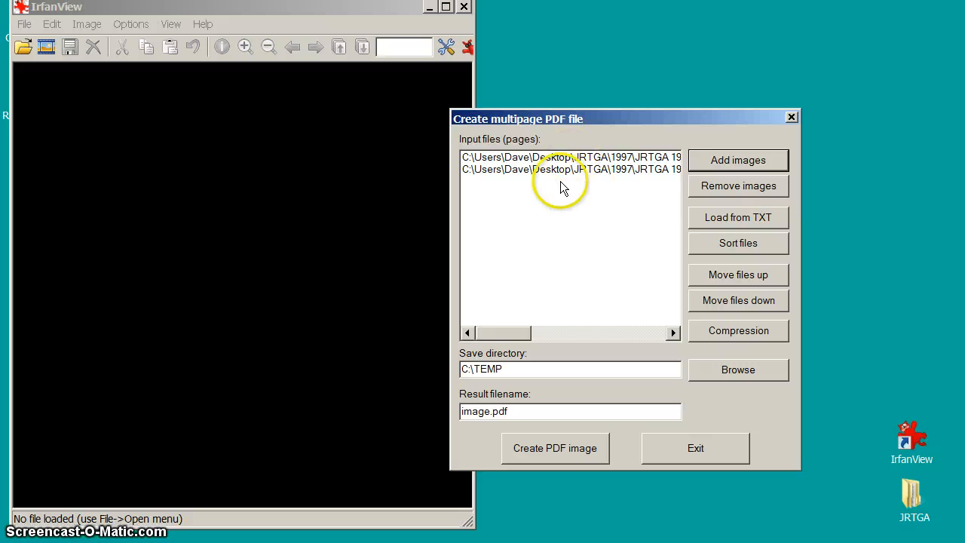
Sort the PDF's input files by name in ascending order.
left_click(699, 240)
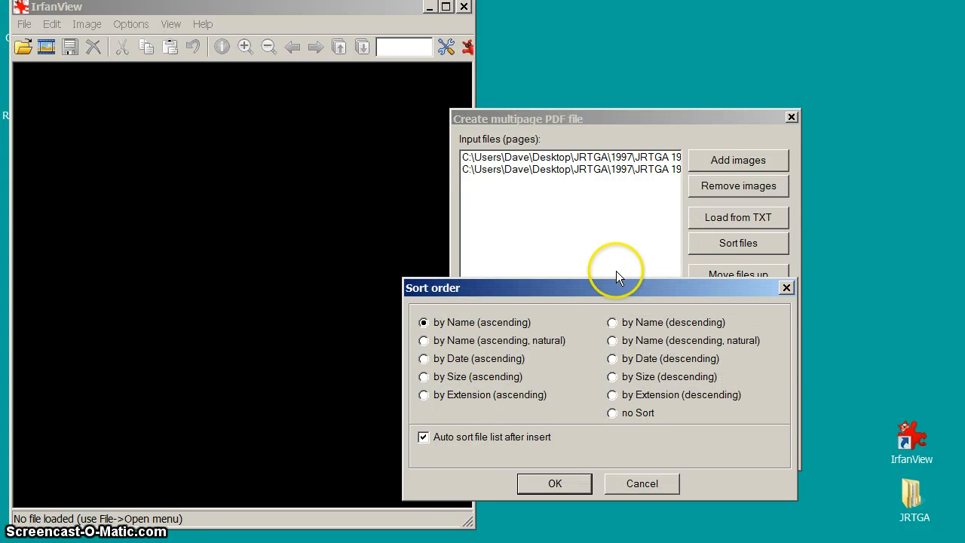
left_click_drag(616, 277, 577, 245)
left_click(386, 291)
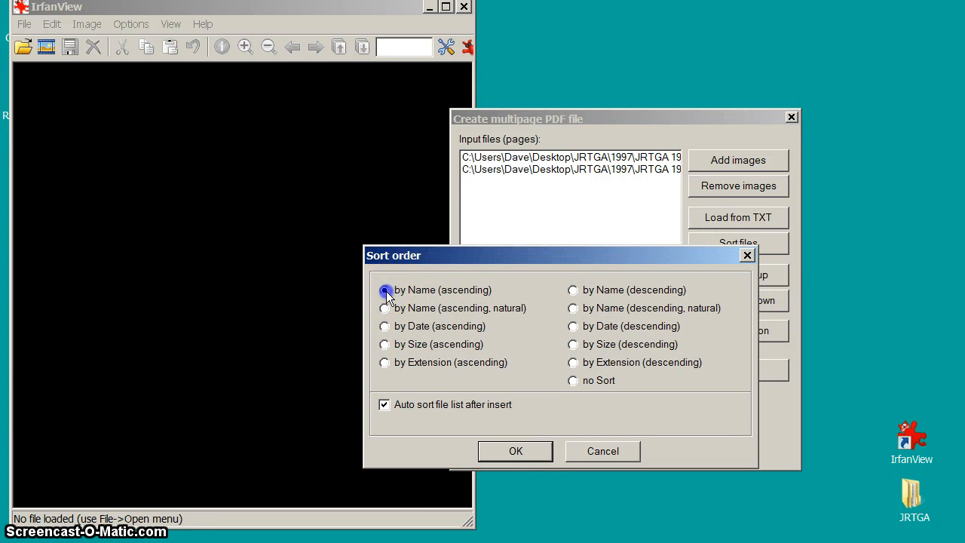
left_click(510, 455)
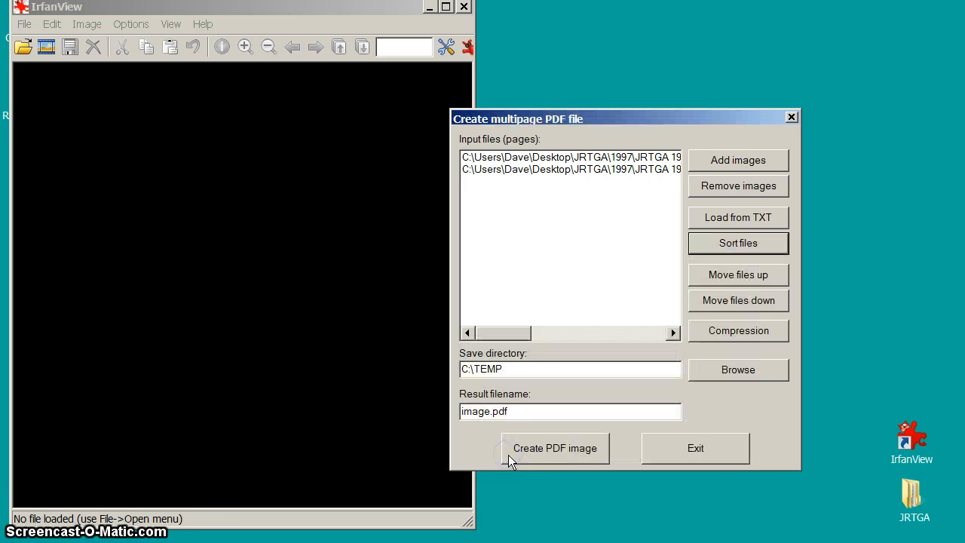
left_click(508, 454)
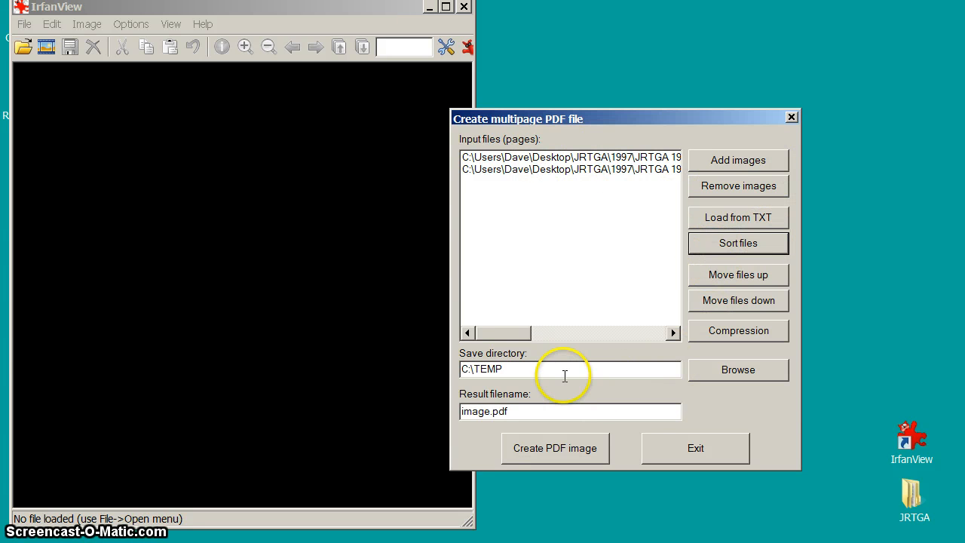
Set the PDF's save directory to the 1997 folder inside the desktop's JRTGA folder.
left_click(729, 371)
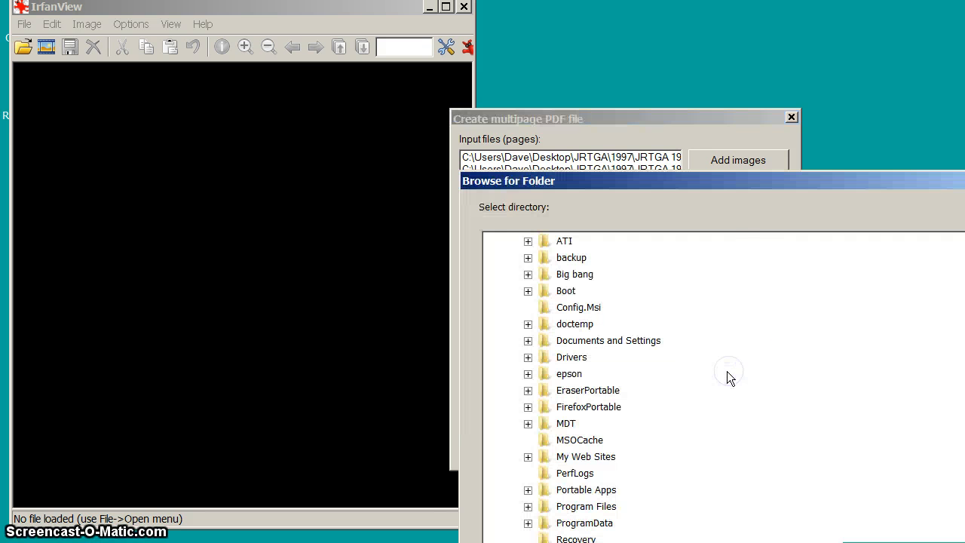
left_click_drag(667, 251, 513, 40)
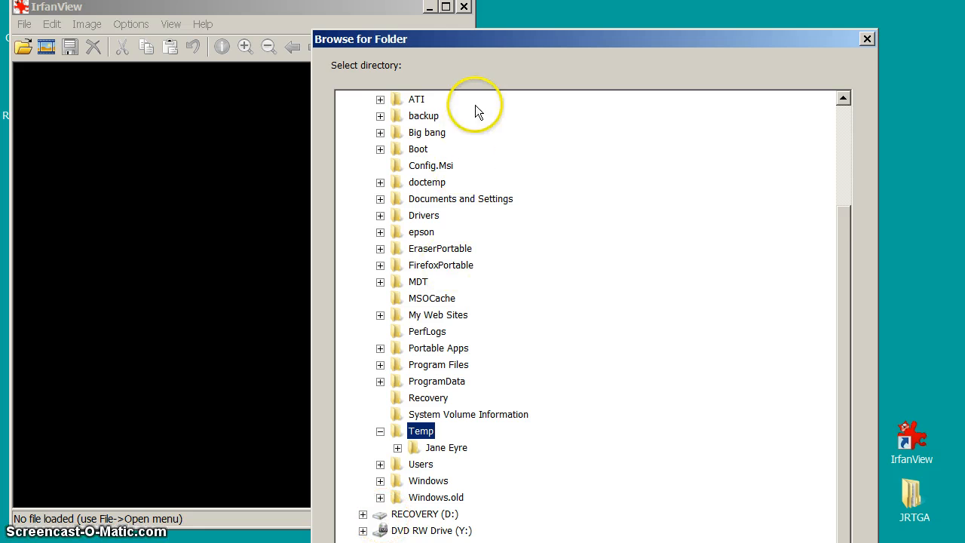
left_click(479, 42)
left_click_drag(479, 41, 485, 7)
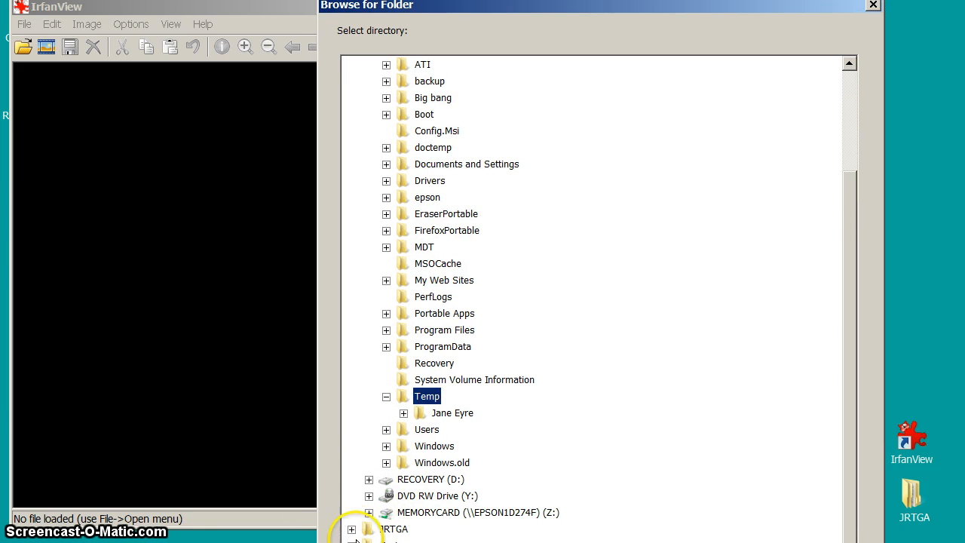
left_click(352, 529)
left_click(405, 516)
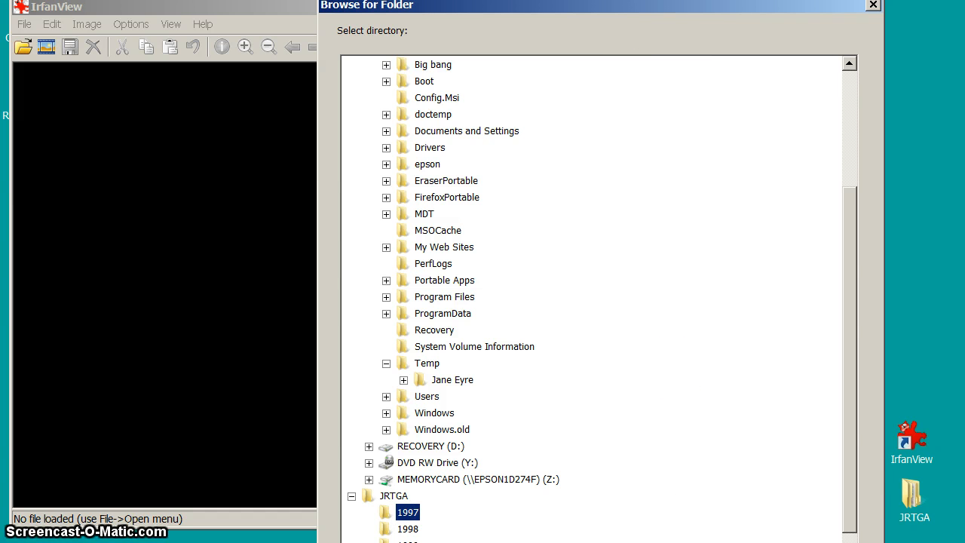
key("Return")
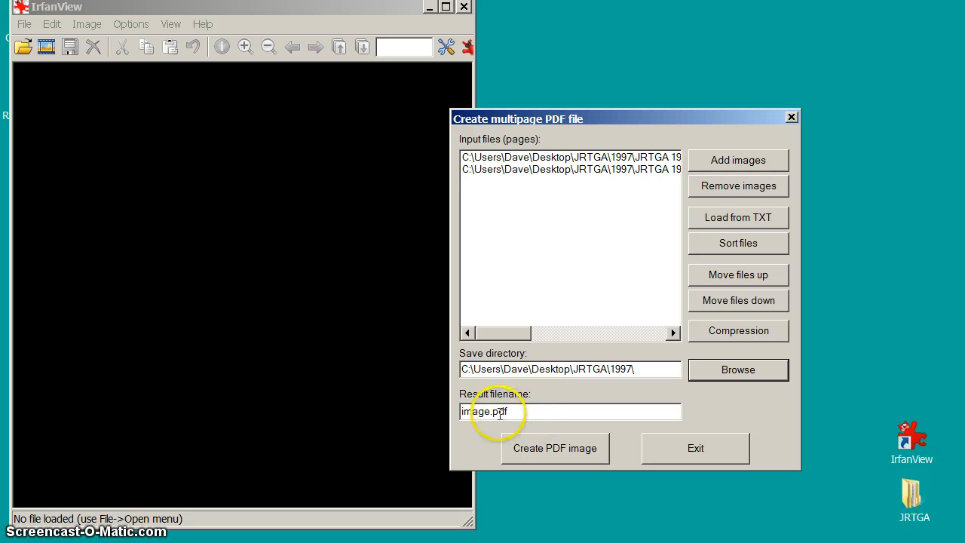
Name the result file jrtga 1997.pdf and create the PDF.
left_click_drag(491, 412, 443, 413)
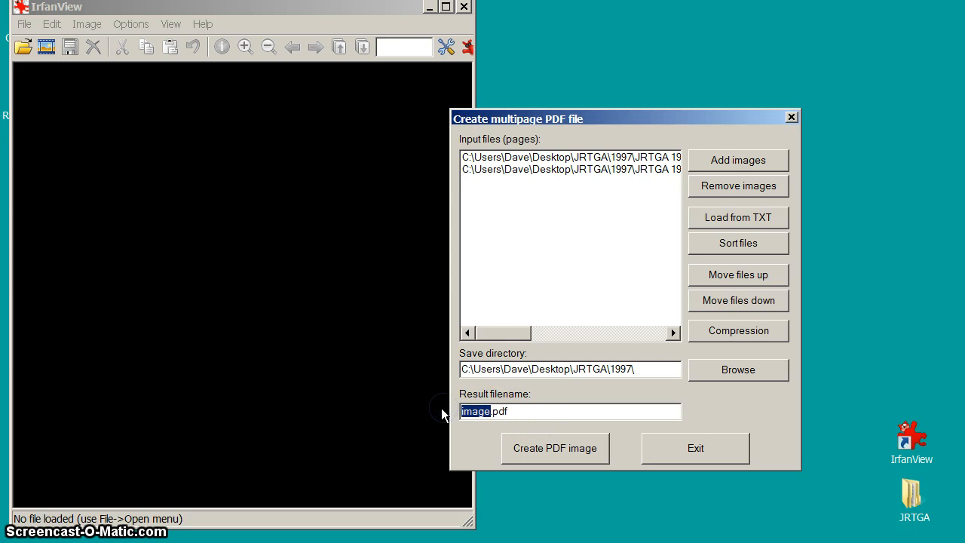
type("jrtga 1997")
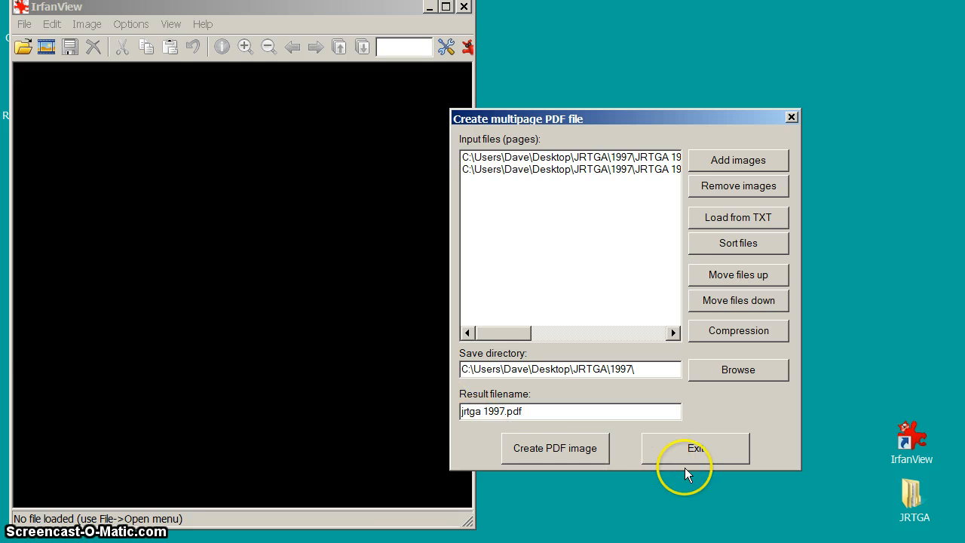
left_click(565, 452)
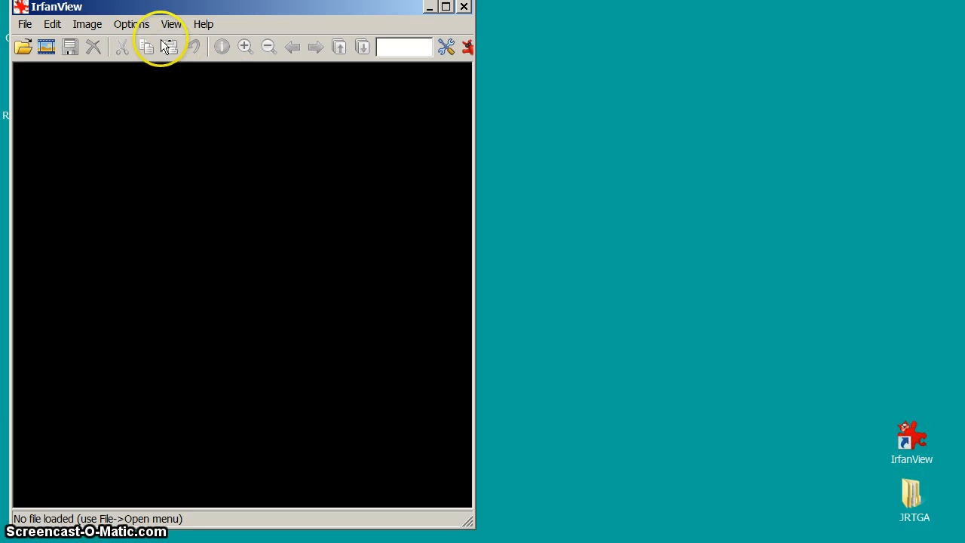
Start a new multipage PDF from the multipage images options.
left_click(139, 29)
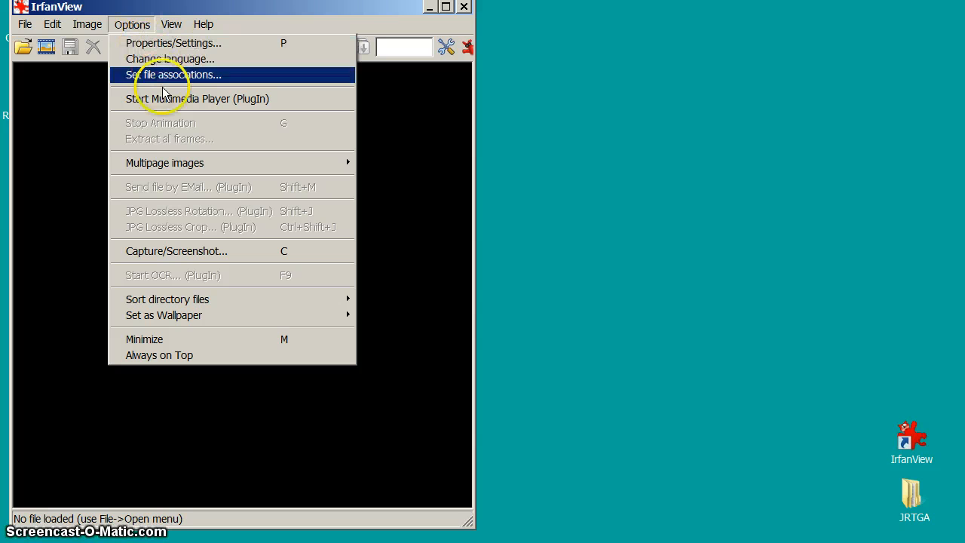
mouse_move(198, 171)
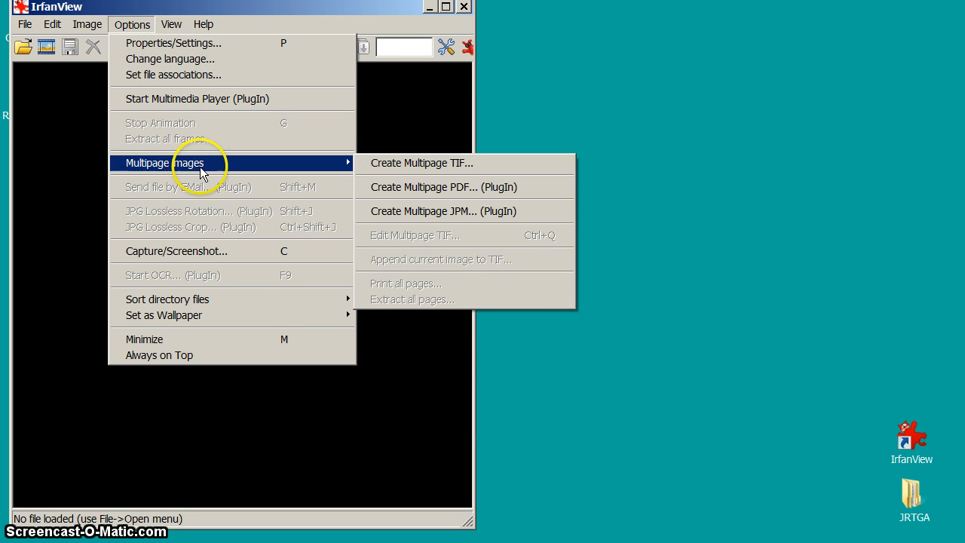
left_click(396, 194)
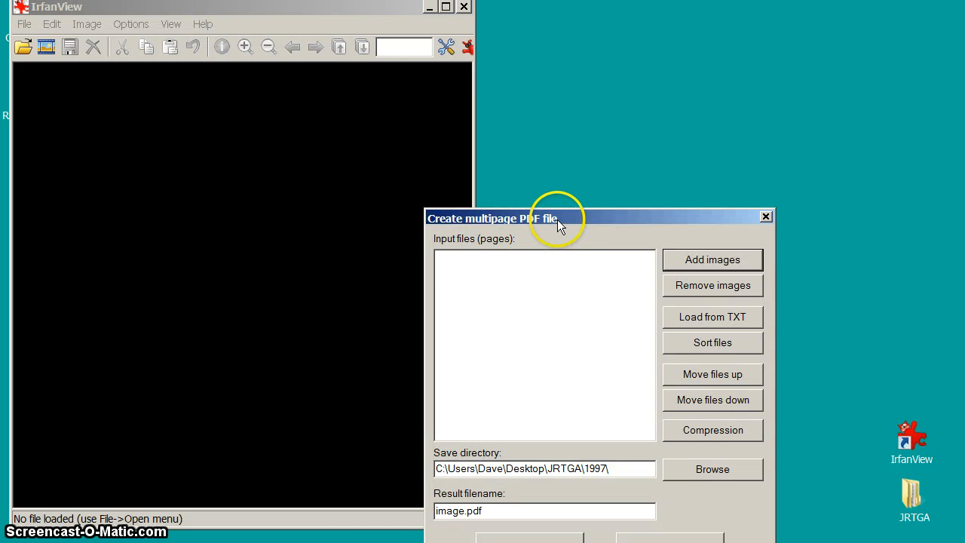
left_click_drag(557, 219, 501, 125)
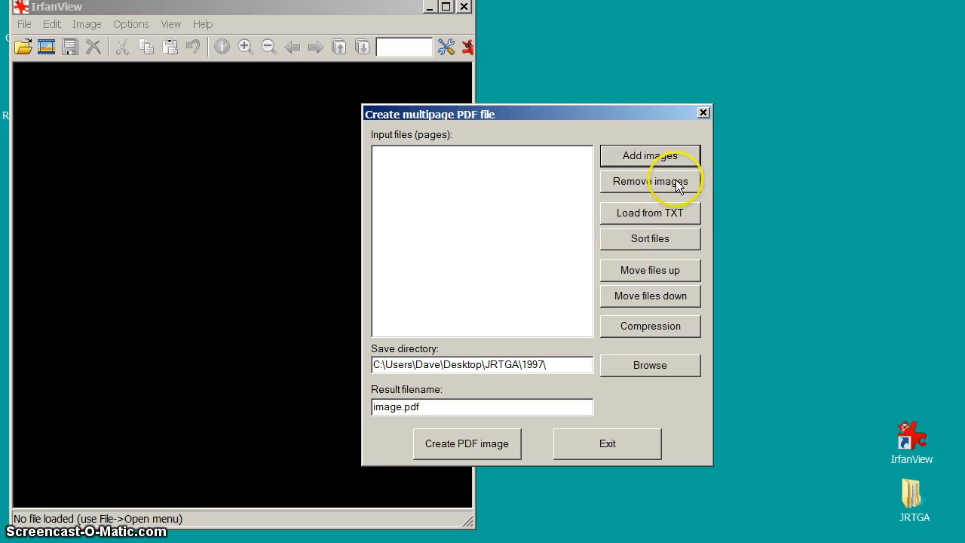
Add JRTGA 1997 -001.jpg and JRTGA 1997 -002.jpg as the PDF's input files and sort them by name in ascending order.
left_click(653, 156)
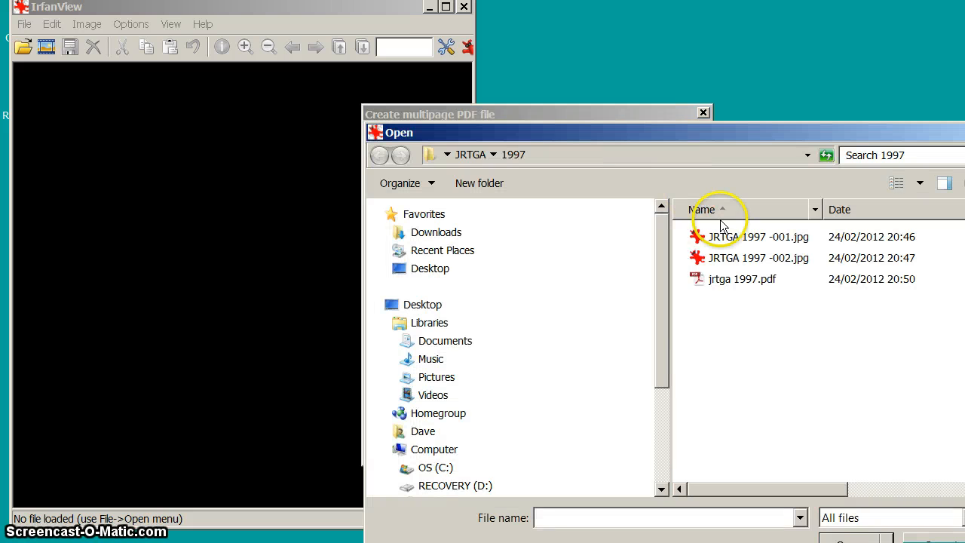
left_click(732, 240)
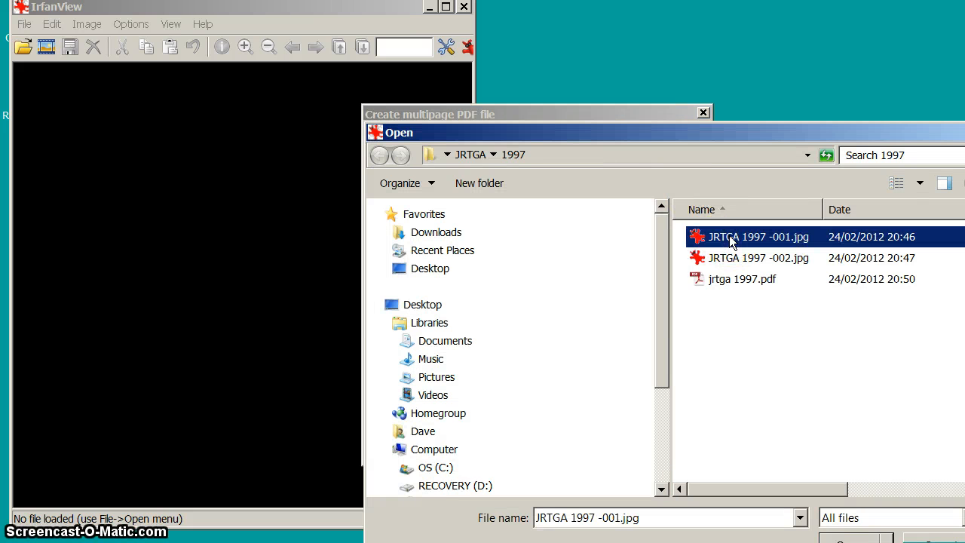
left_click(732, 255, "ctrl")
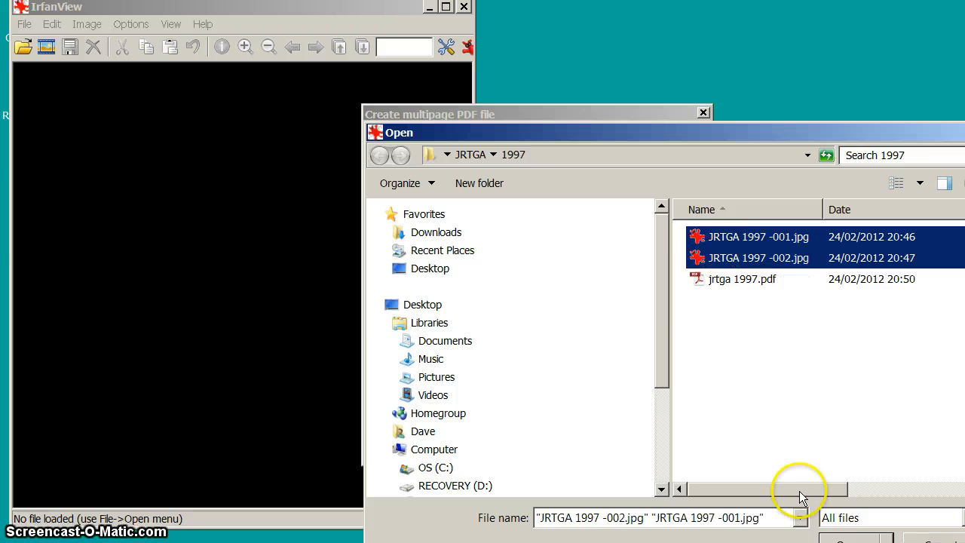
left_click_drag(738, 156, 585, 49)
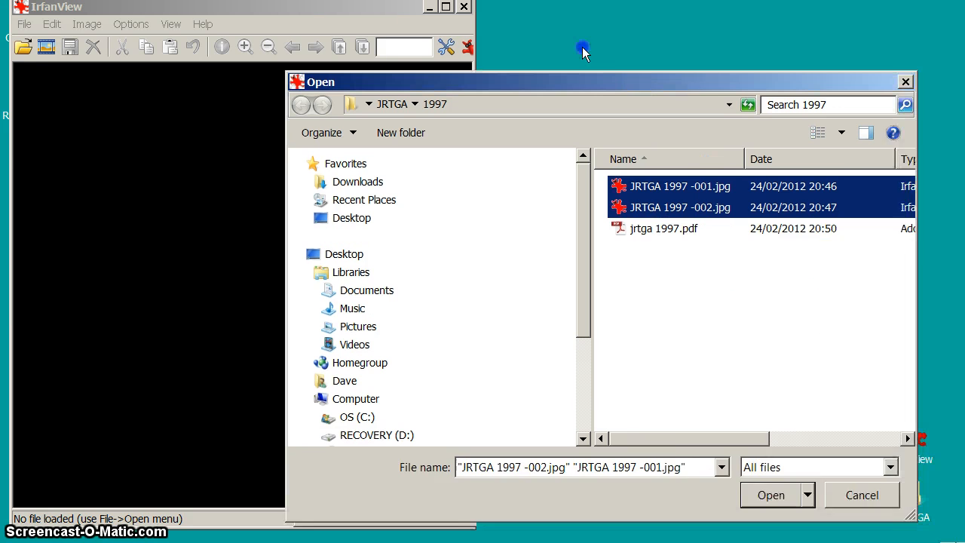
left_click(709, 455)
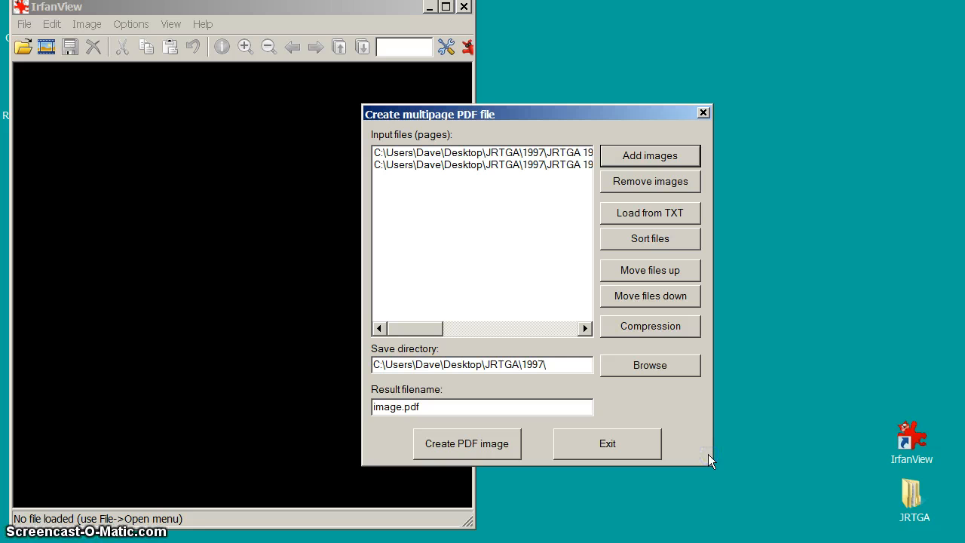
left_click(644, 238)
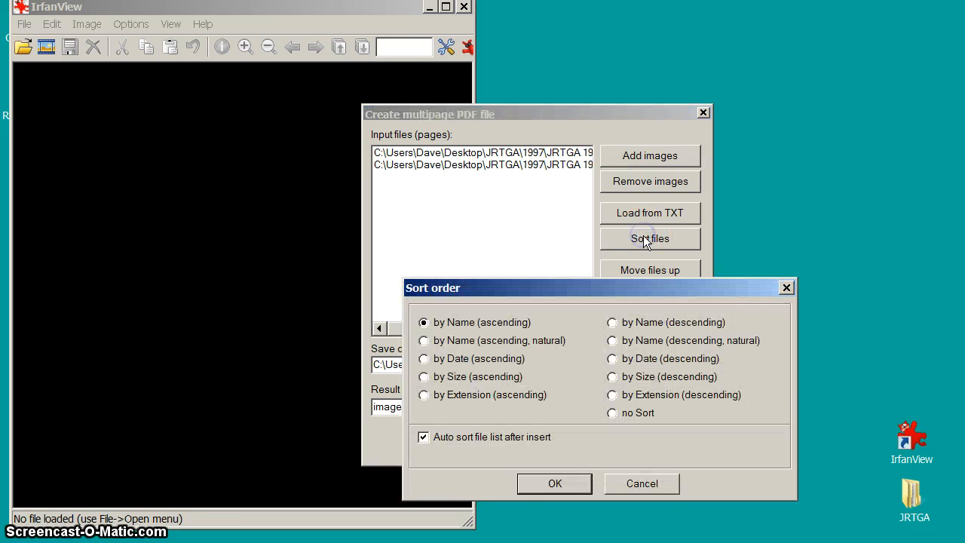
left_click(554, 485)
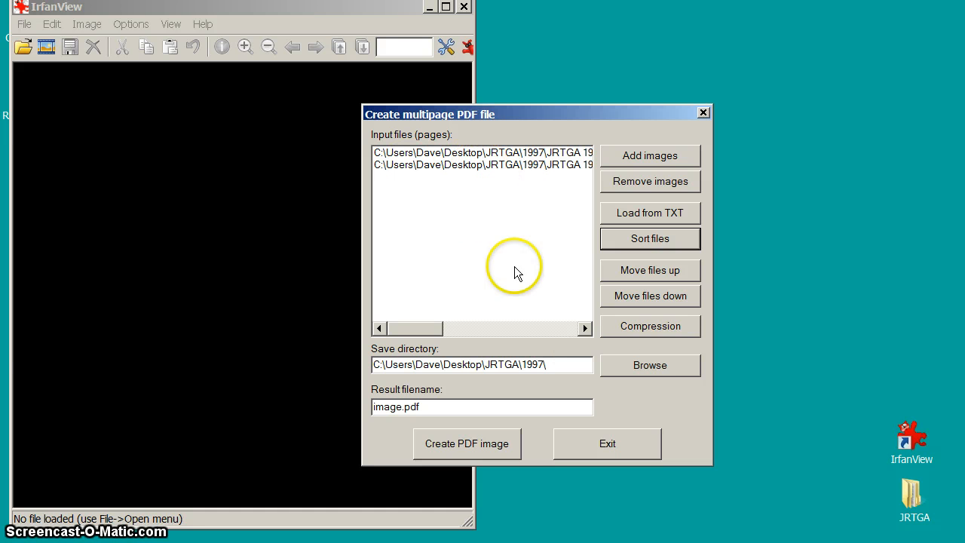
Name the result file JRTGA 1997.pdf, create the PDF in the JRTGA\1997 save directory and close IrfanView.
left_click_drag(575, 367, 365, 355)
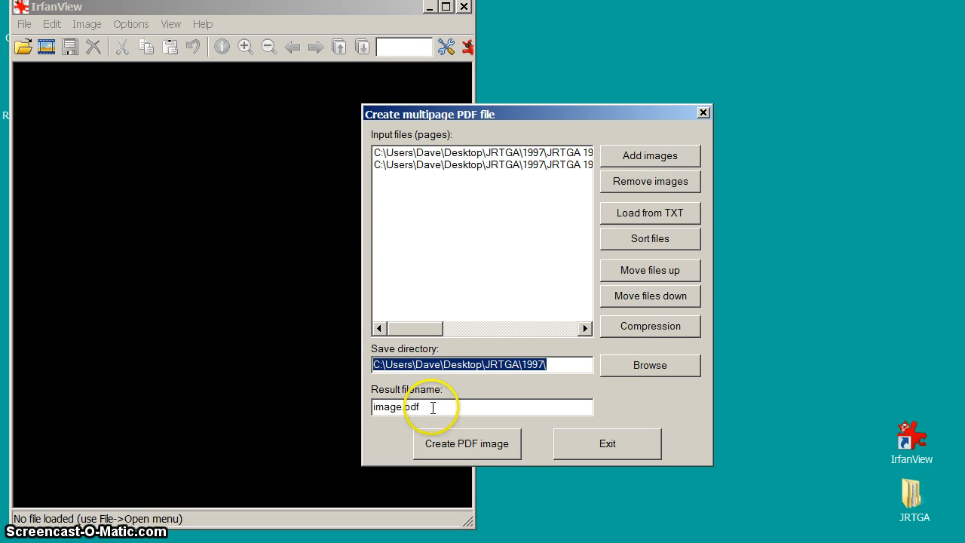
left_click_drag(403, 408, 336, 408)
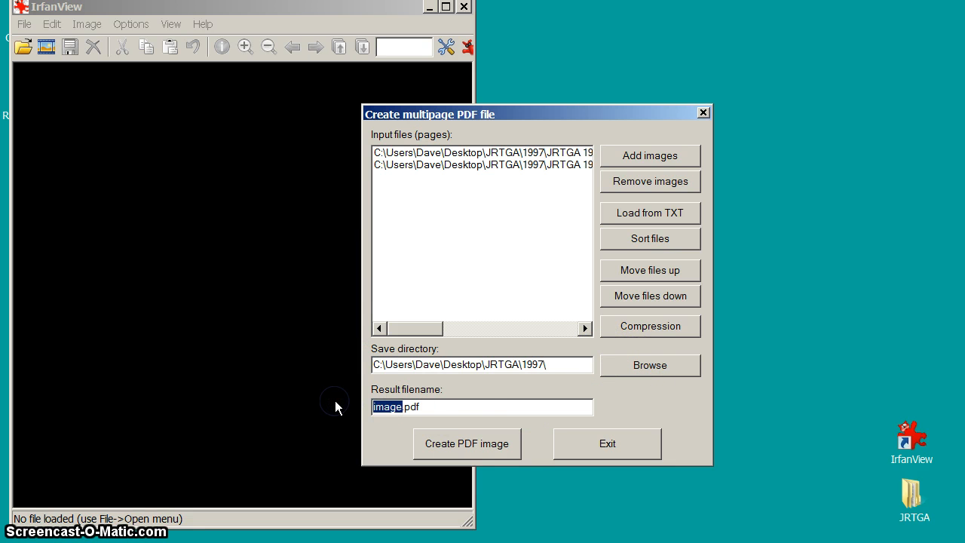
type("JRTGA 1997")
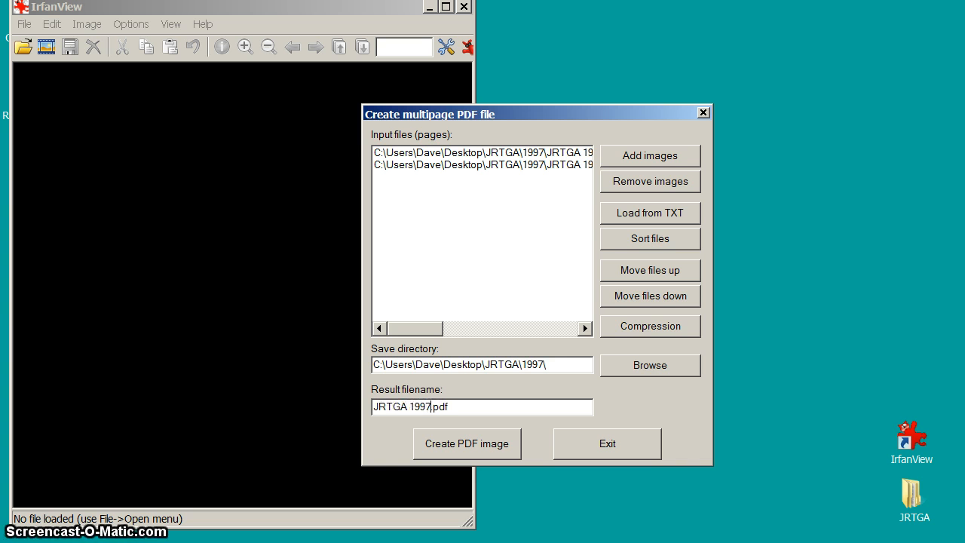
left_click(527, 414)
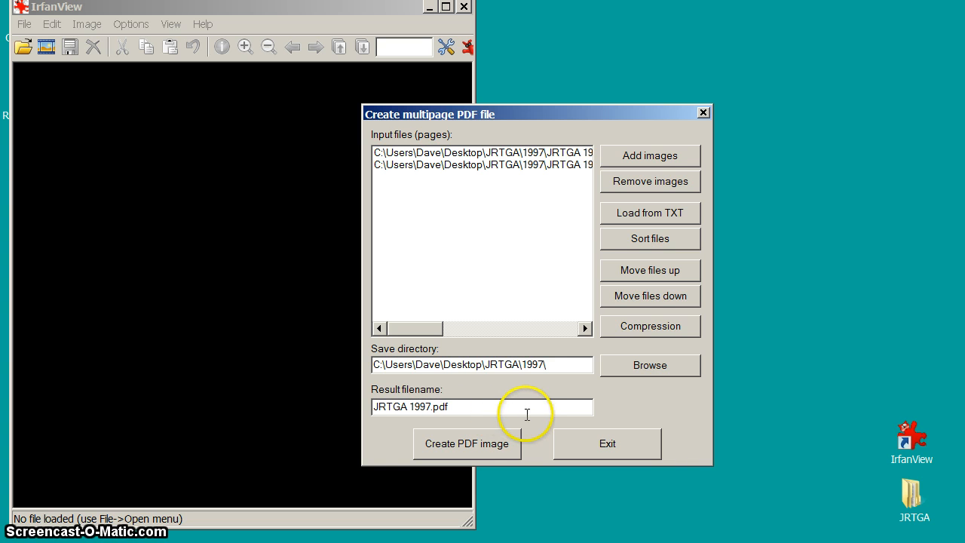
left_click(497, 450)
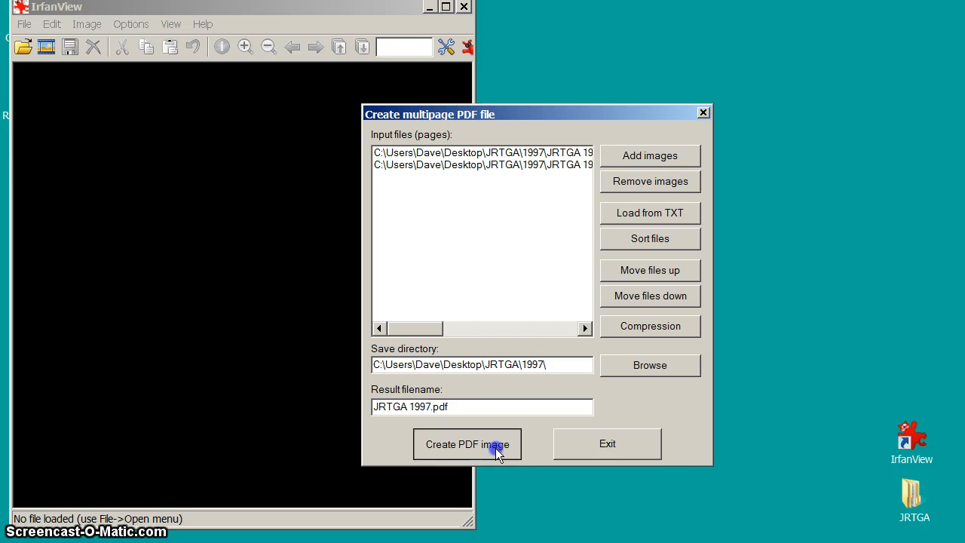
left_click(661, 463)
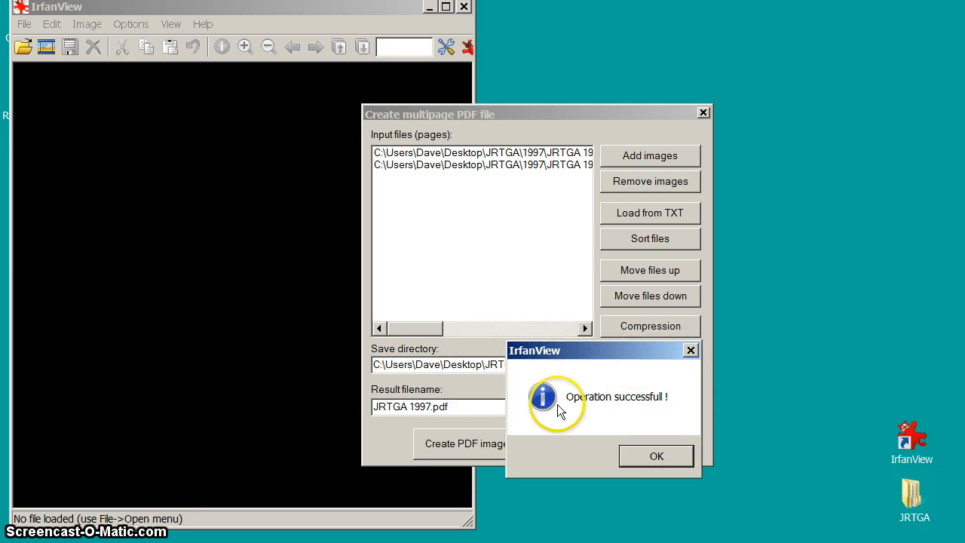
left_click(655, 458)
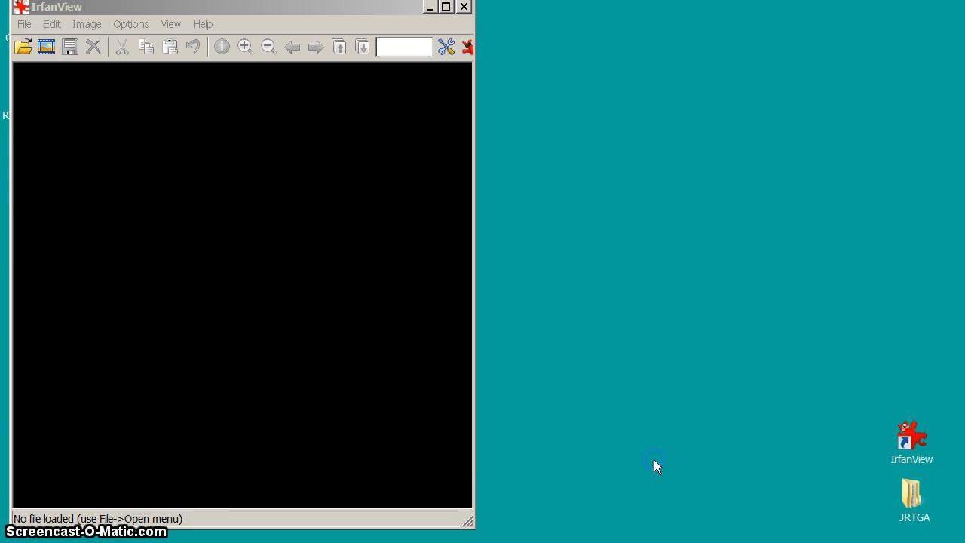
left_click(464, 7)
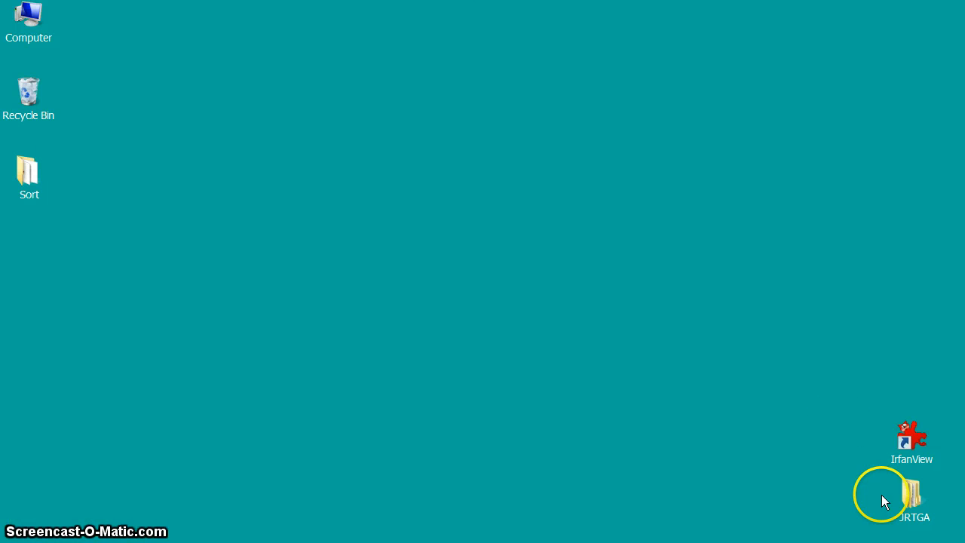
Open jrtga 1997.pdf from the 1997 folder inside the desktop's JRTGA folder in Adobe Reader.
double_click(910, 496)
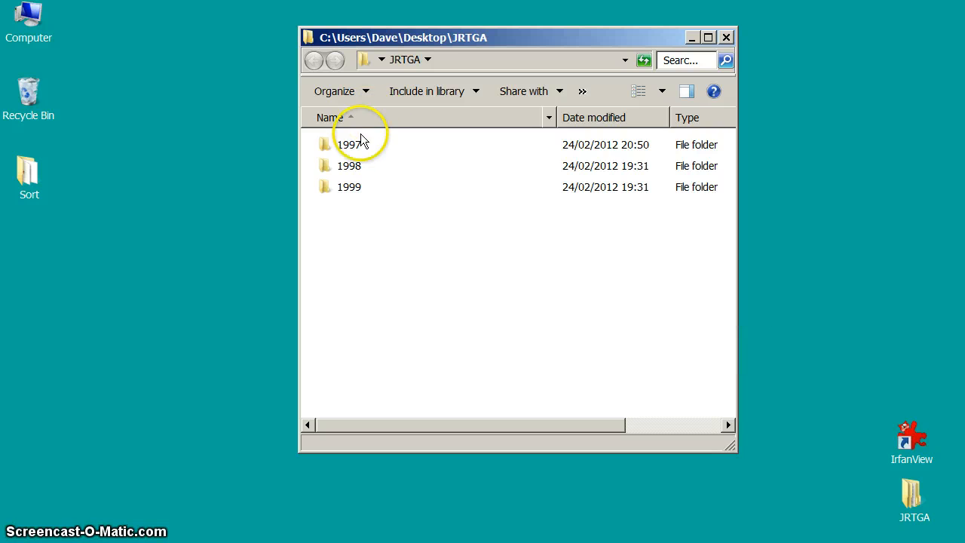
double_click(357, 145)
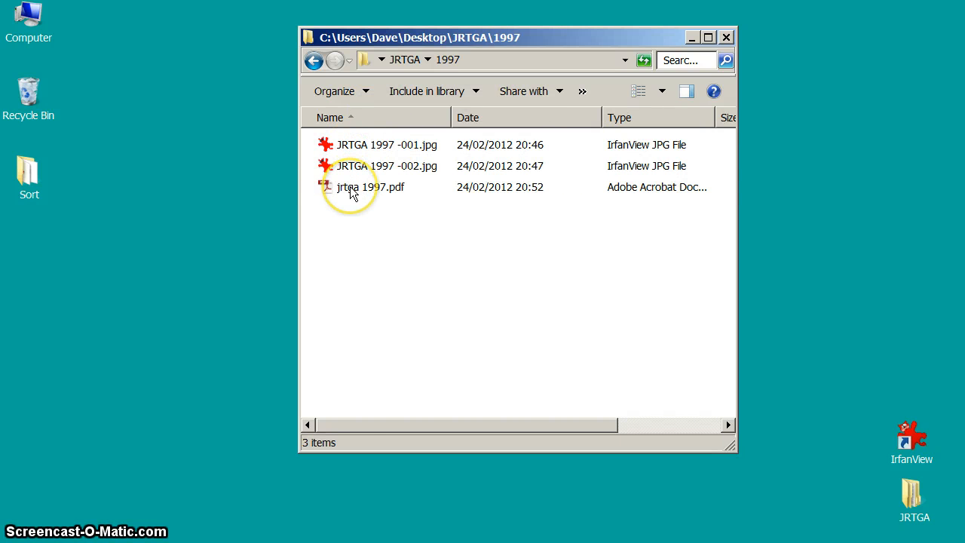
double_click(351, 189)
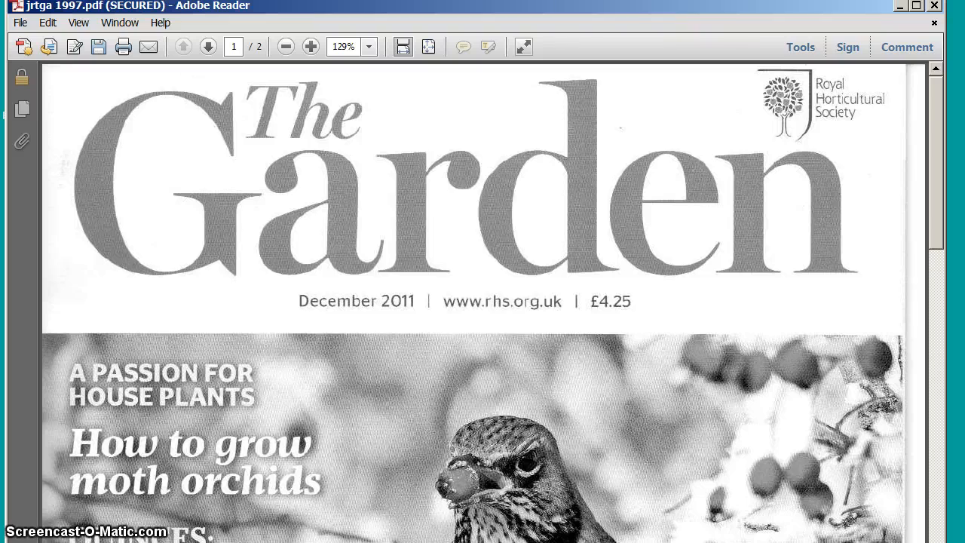
Shrink the Adobe Reader window and zoom the PDF to page level so a whole page fits.
left_click_drag(947, 541, 719, 497)
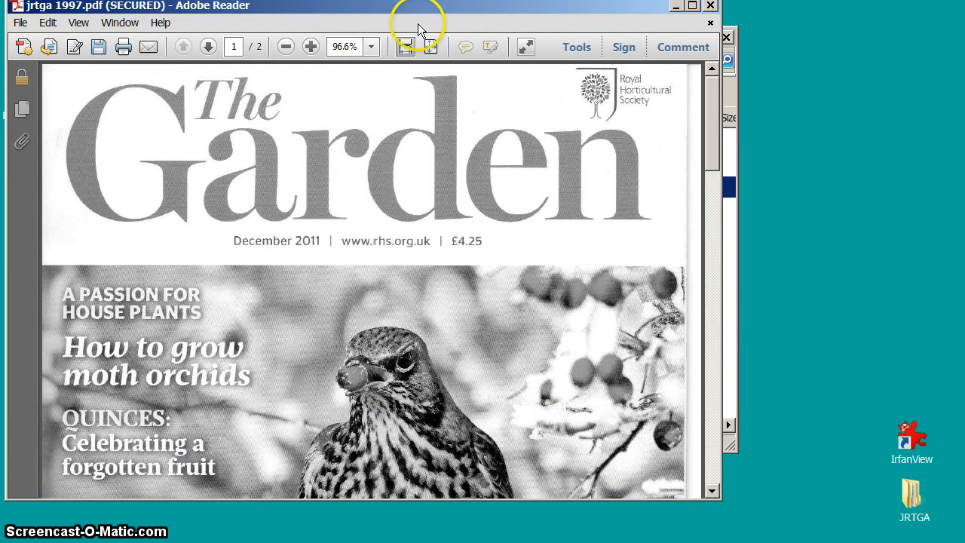
left_click(370, 47)
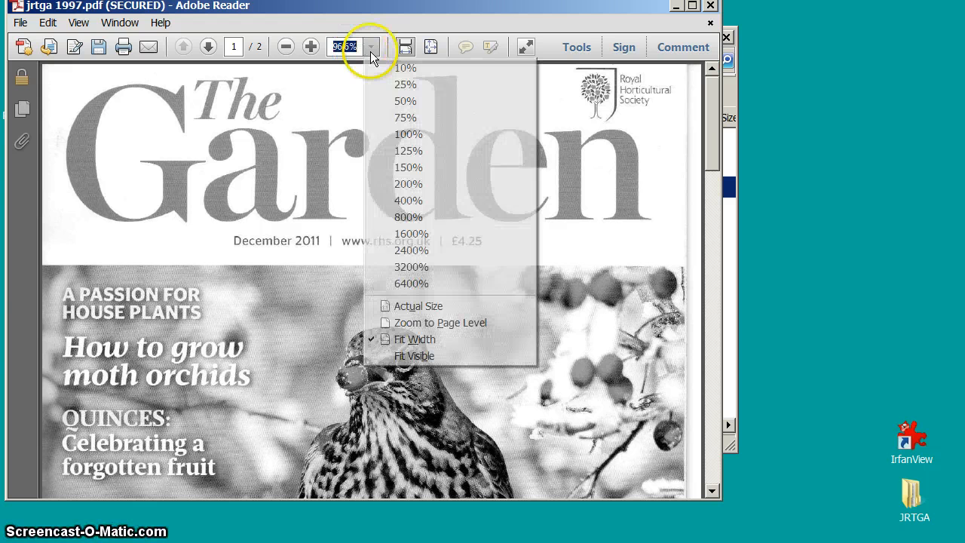
left_click(482, 357)
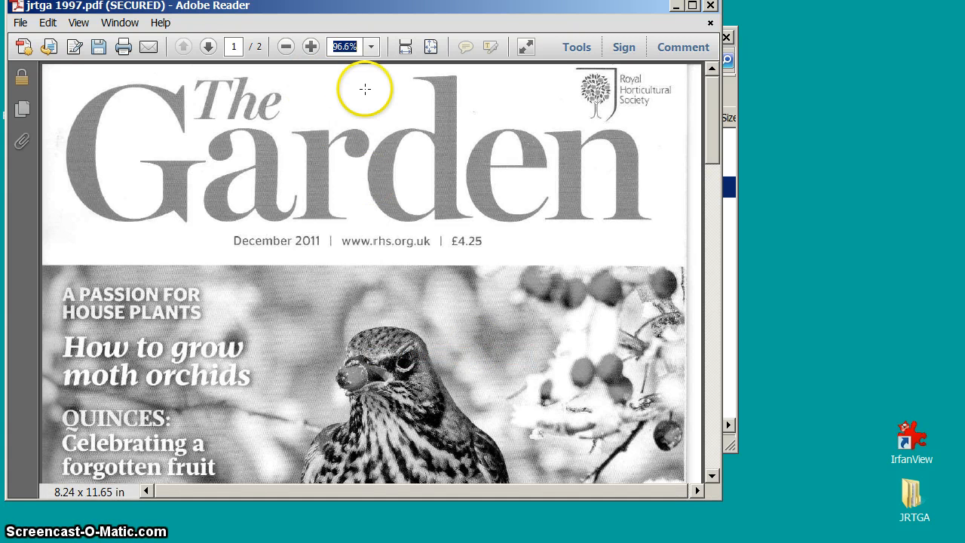
left_click(369, 46)
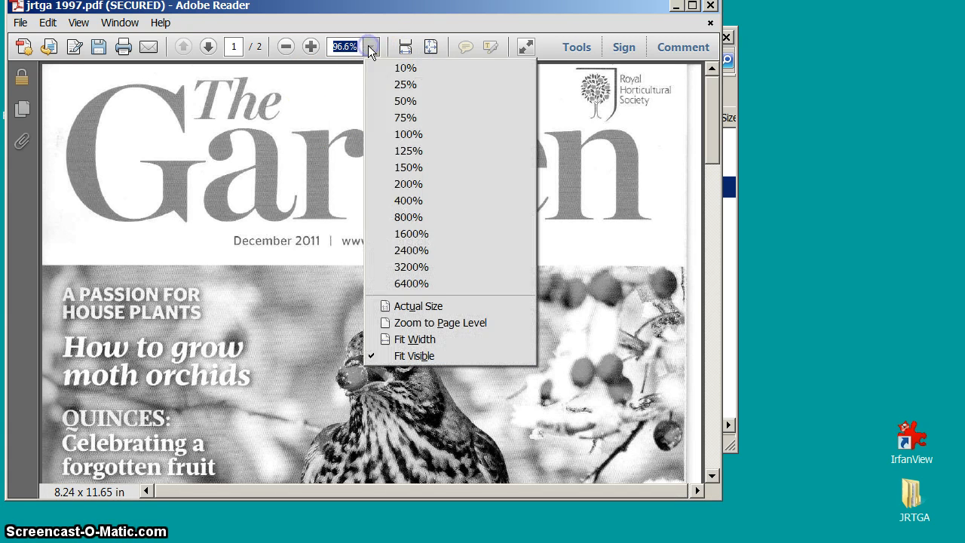
left_click(450, 324)
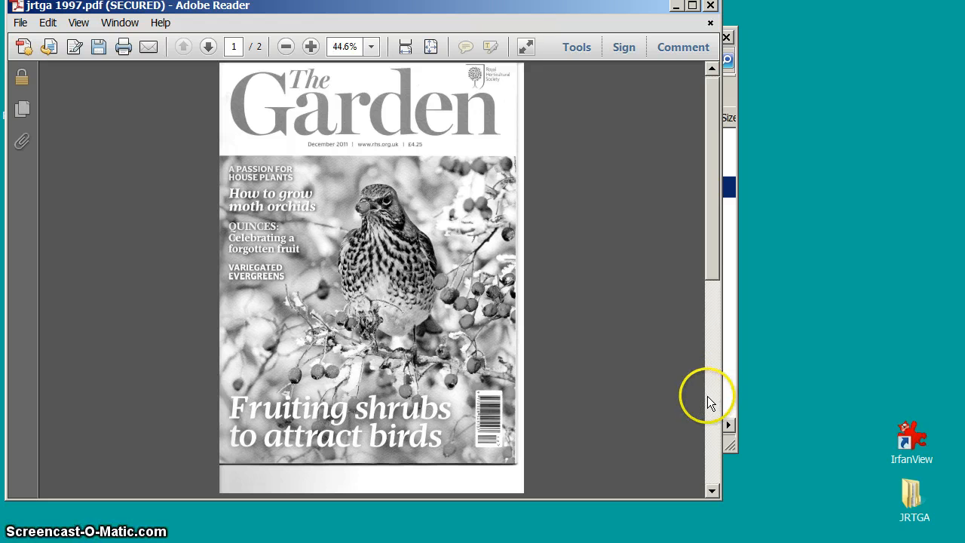
Review both pages of the PDF, return to the cover and close the document.
left_click(707, 396)
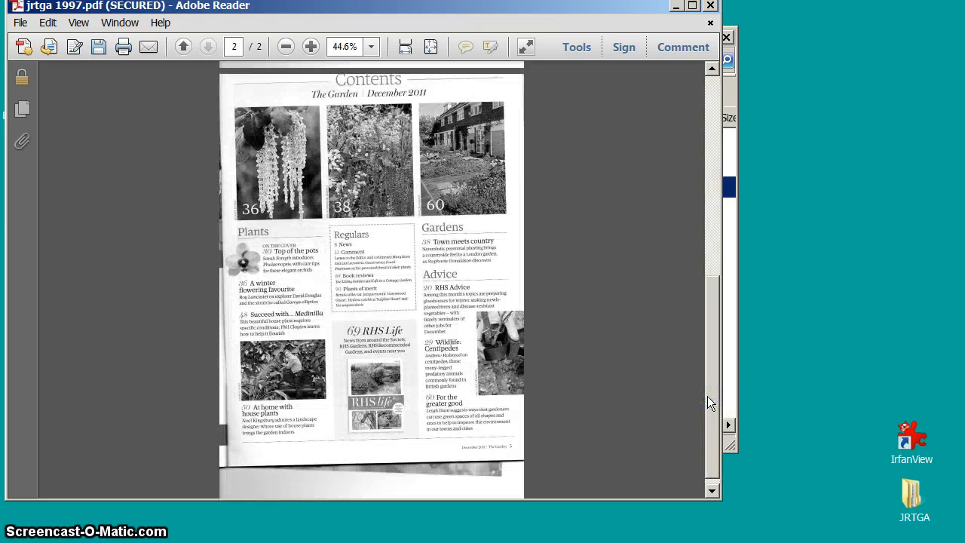
left_click(713, 119)
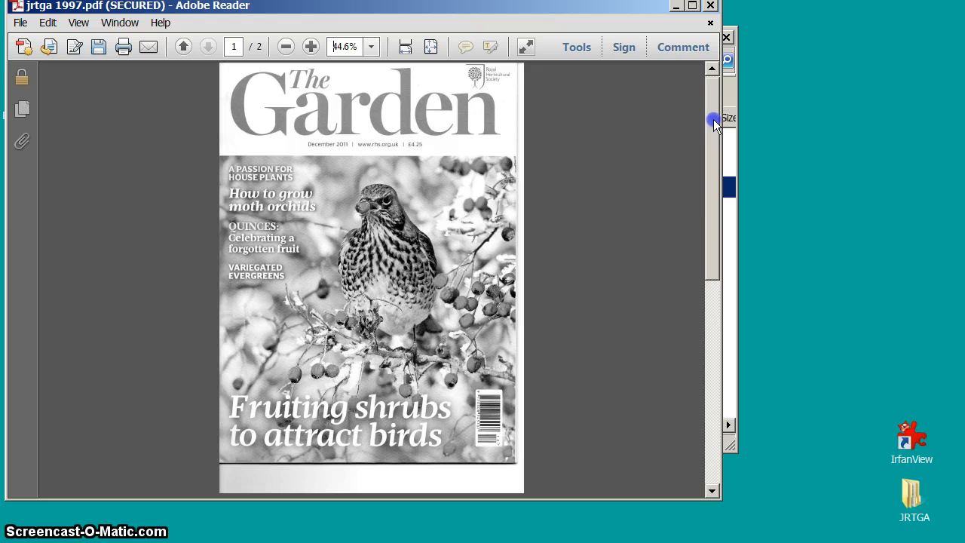
left_click(710, 7)
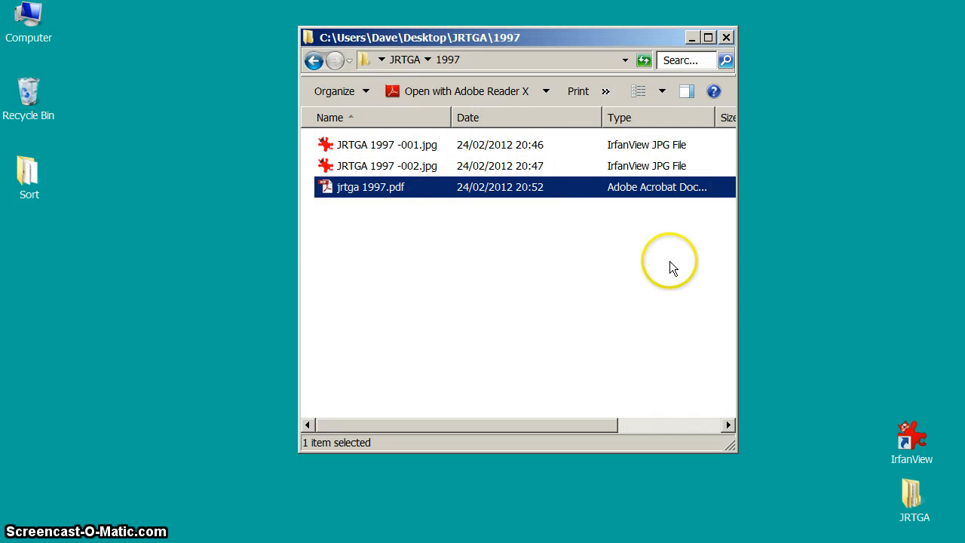
Widen the 1997 folder window to compare the file sizes of the two JPG scans and the PDF, and close the folder.
left_click_drag(736, 287, 845, 286)
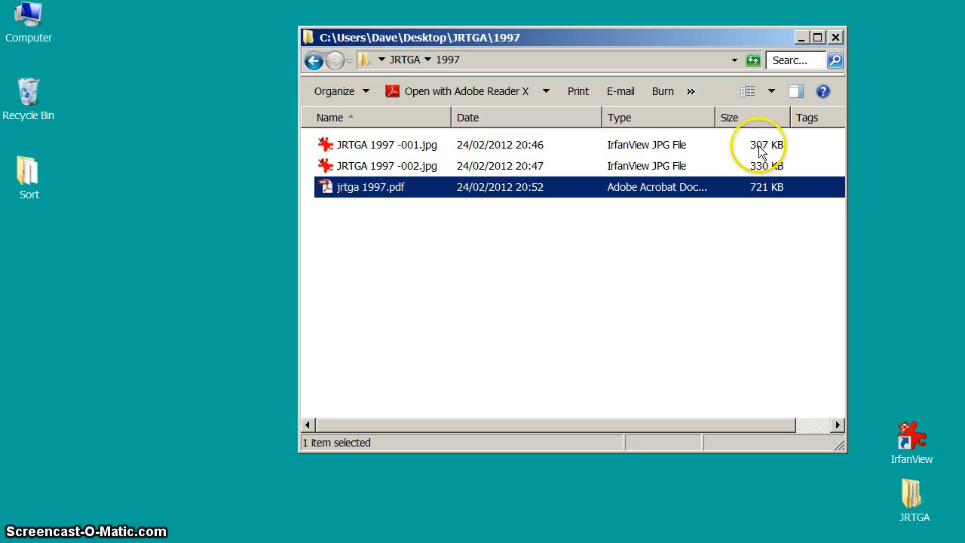
left_click(484, 146)
left_click(490, 165)
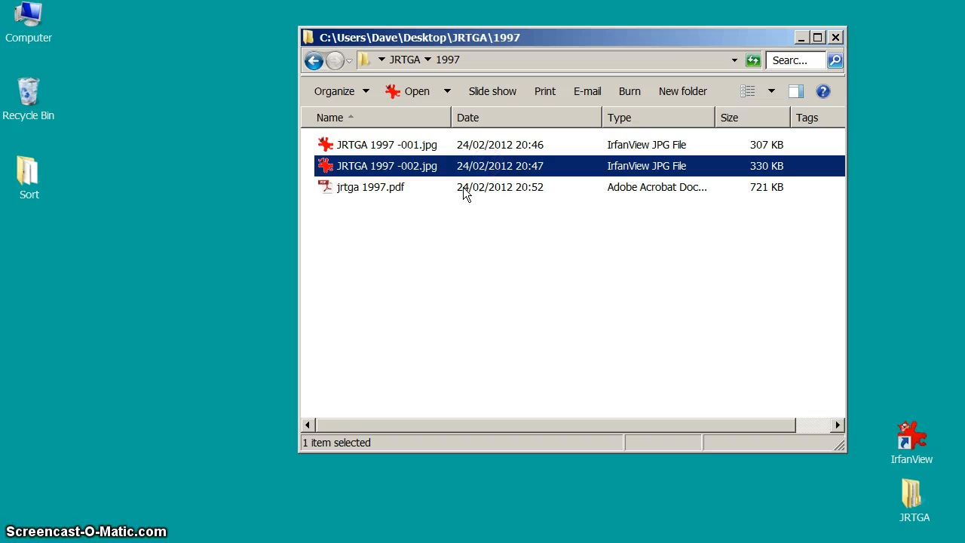
left_click(364, 188)
left_click(589, 261)
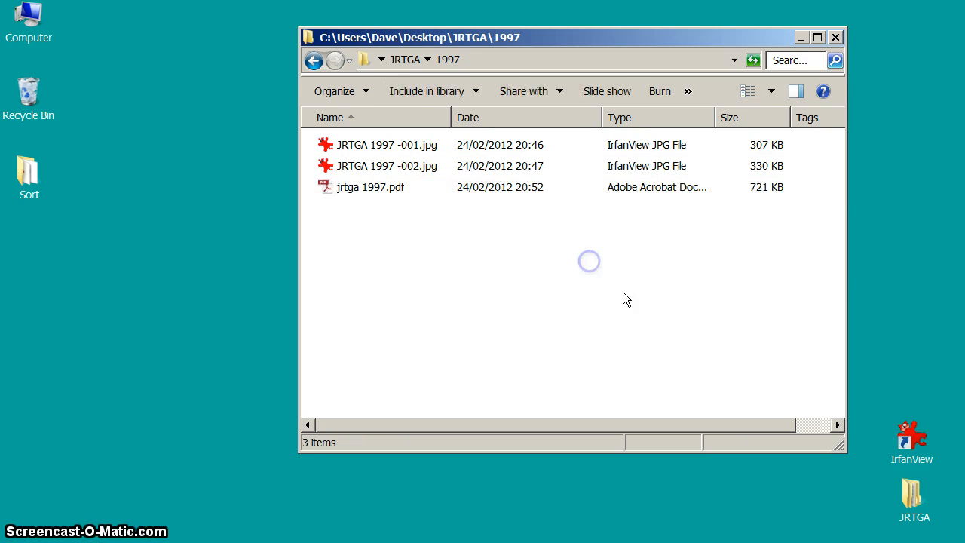
left_click_drag(839, 446, 819, 388)
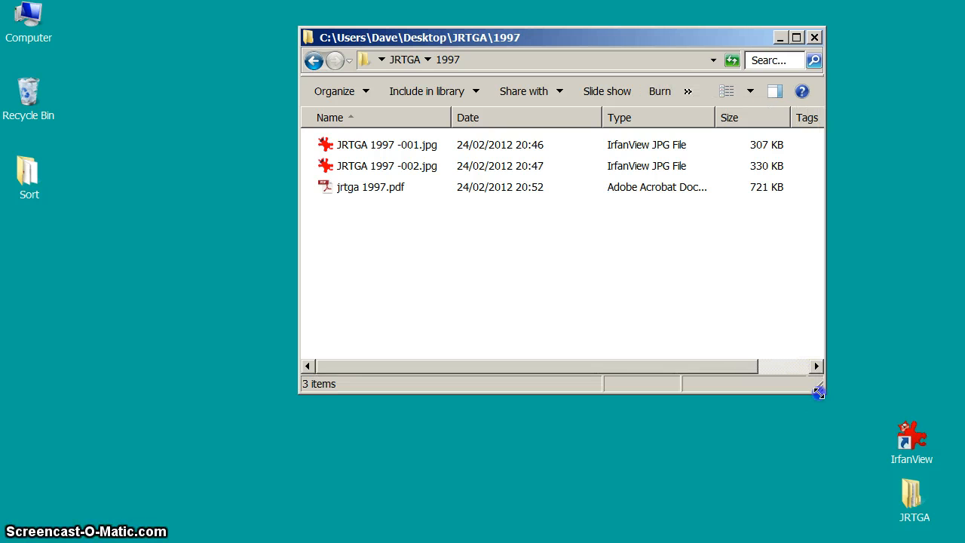
left_click(814, 38)
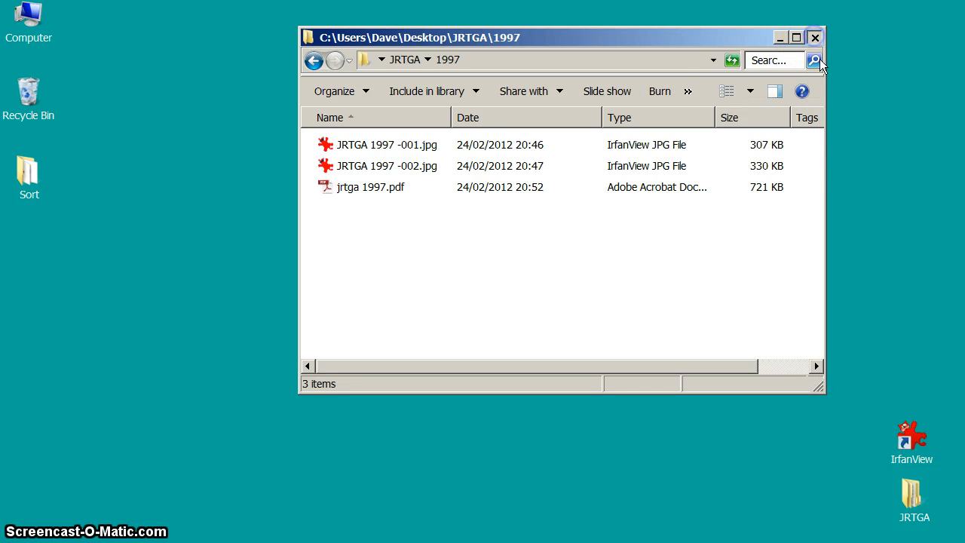